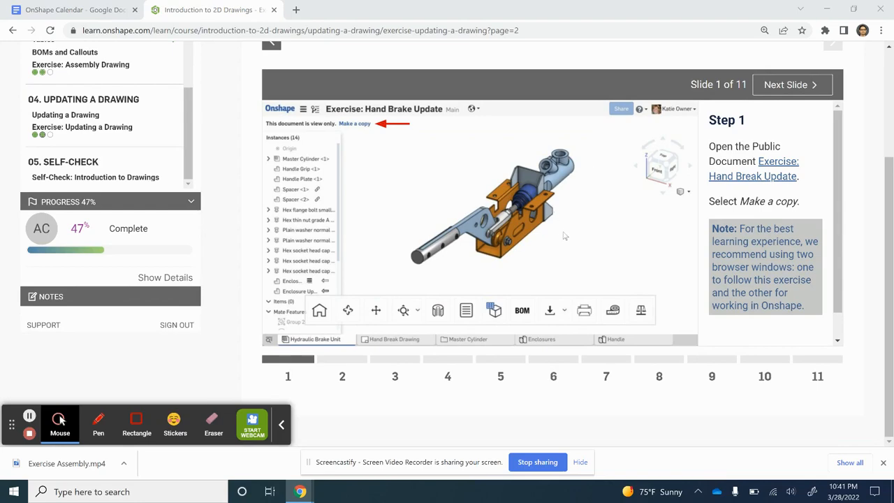
# Step: Review the goals page of the Updating a Drawing exercise and advance its instruction slides to Step 2
pyautogui.click(271, 43)
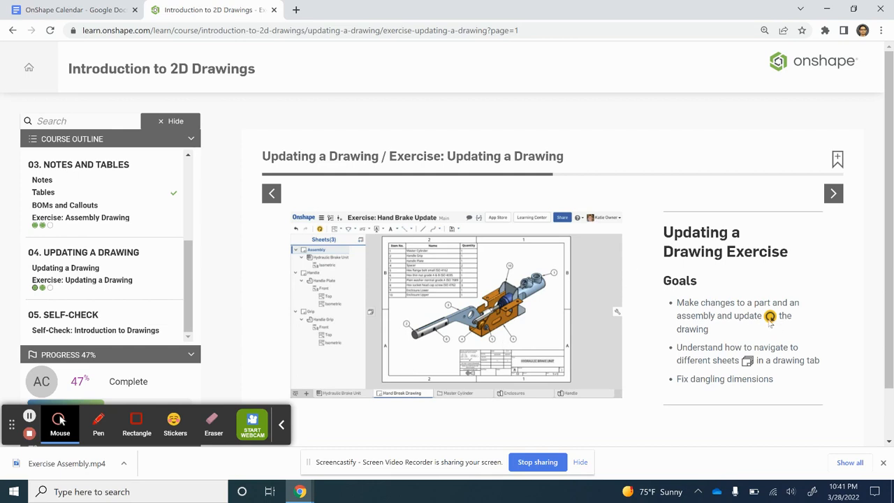
pyautogui.click(834, 197)
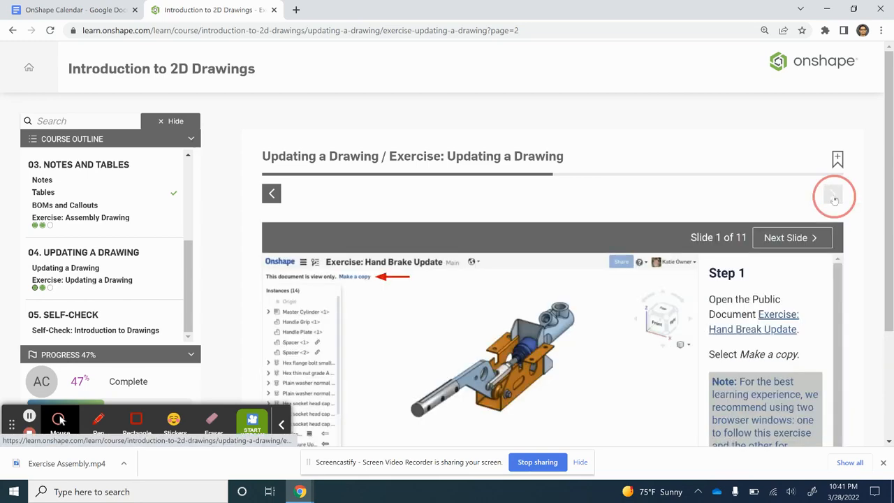
pyautogui.scroll(-2, 442, 297)
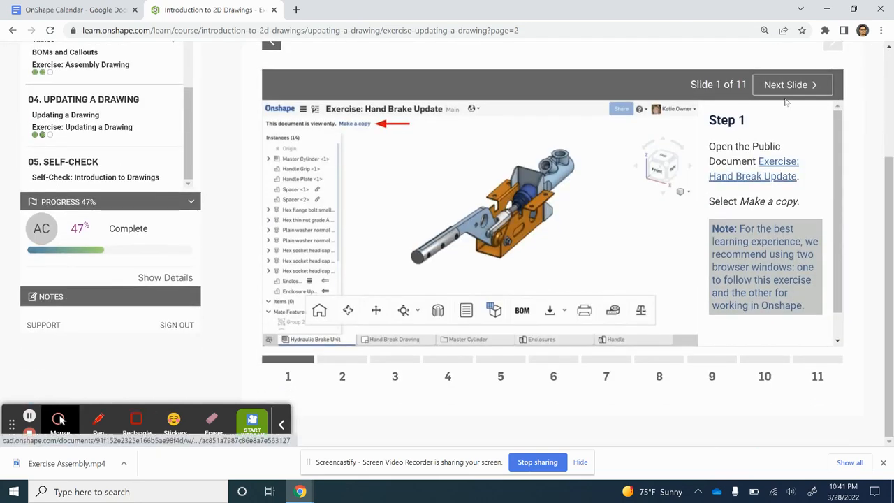
pyautogui.click(789, 85)
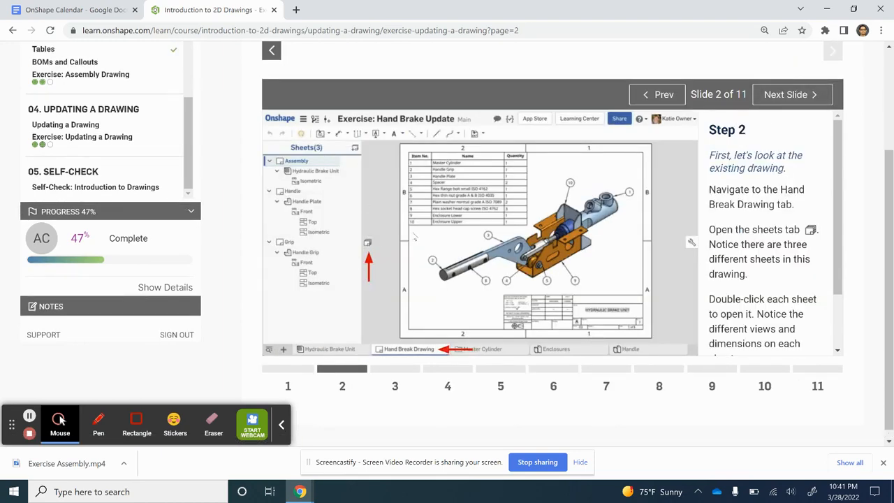
# Step: Switch to the Onshape Hand Brake Update copy, open the Hand Break Drawing, and review its Assembly, Handle and Grip sheets
pyautogui.hotkey('alt', 'Tab')
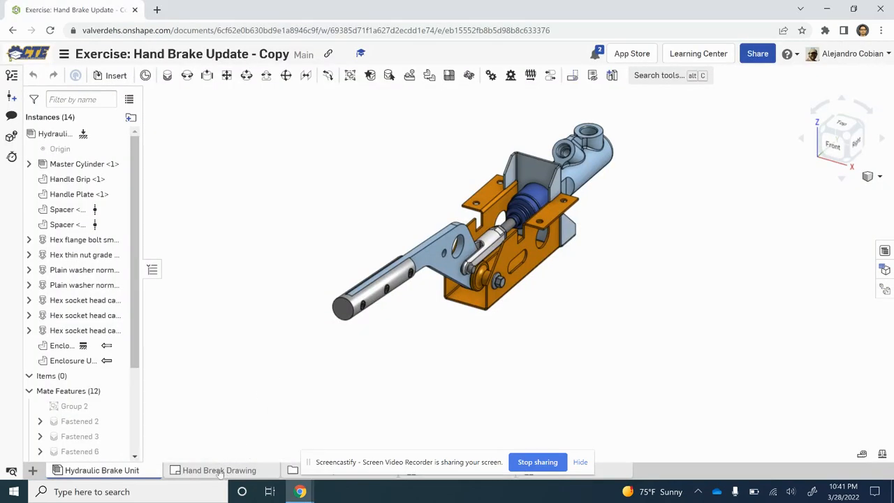
pyautogui.click(220, 471)
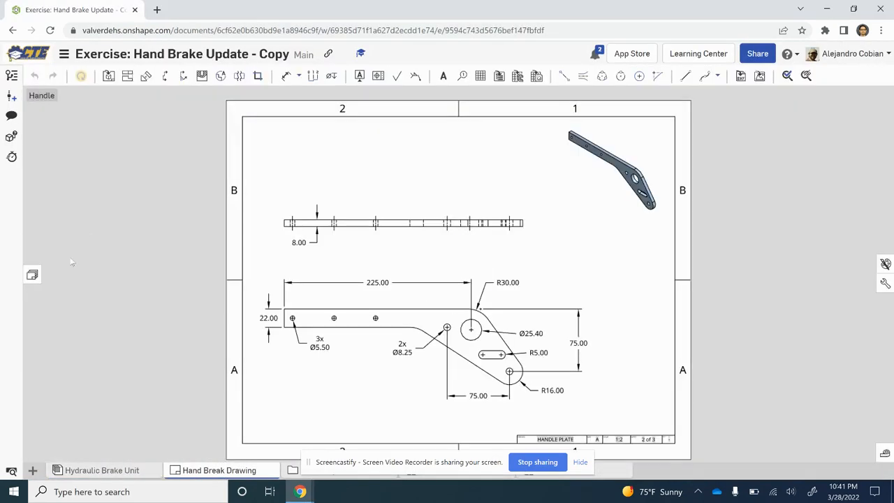
pyautogui.click(32, 275)
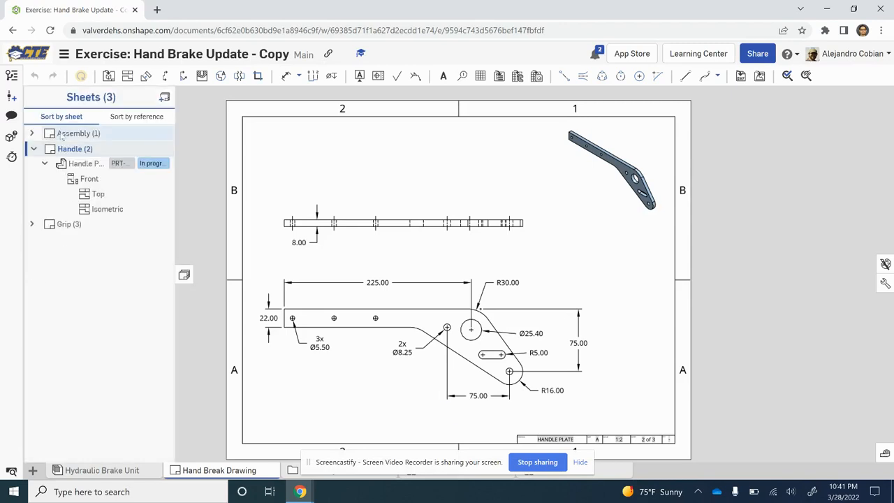
pyautogui.click(63, 134)
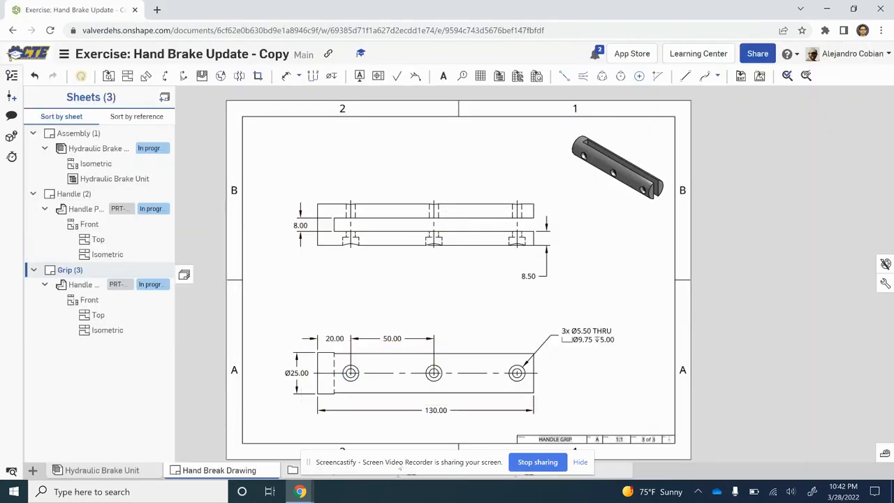
# Step: Open the Main Sketch of the Handle Part Studio for editing in front view, with its dialog clear of the geometry
pyautogui.click(579, 463)
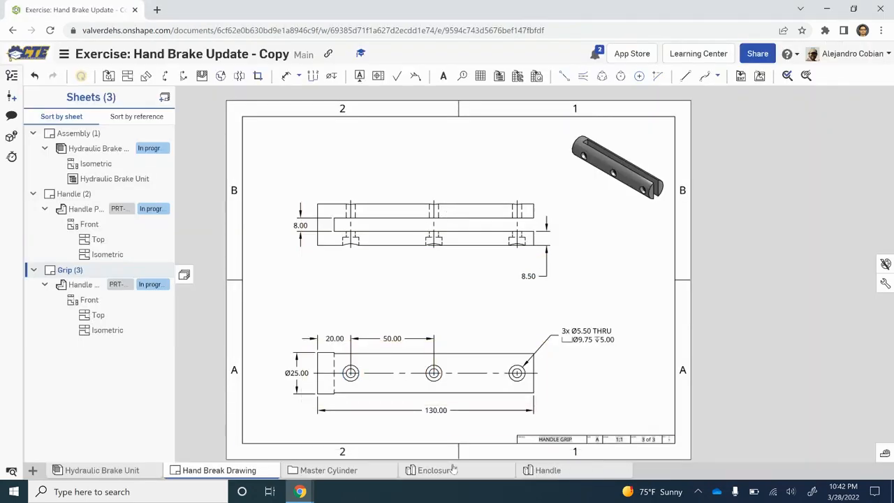
pyautogui.click(548, 470)
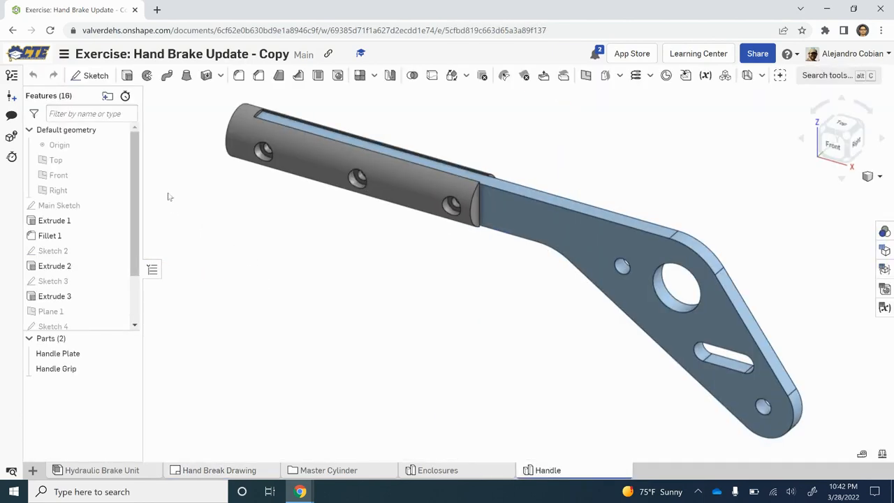
pyautogui.rightClick(52, 209)
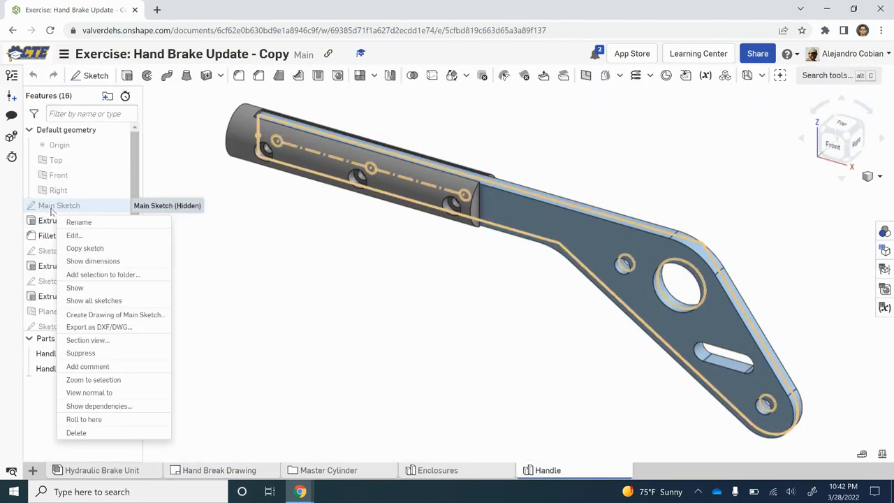
pyautogui.click(83, 237)
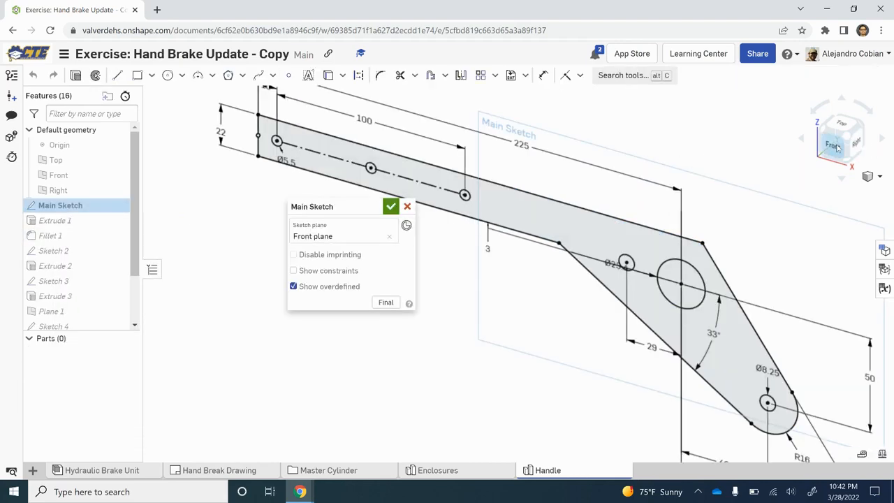
pyautogui.click(837, 147)
pyautogui.moveTo(334, 210); pyautogui.dragTo(231, 319)
# Step: Switch to the course exercise and open Step 4 to read the required sketch changes
pyautogui.hotkey('alt', 'Tab')
pyautogui.hotkey('alt', 'Tab')
pyautogui.hotkey('alt', 'Tab')
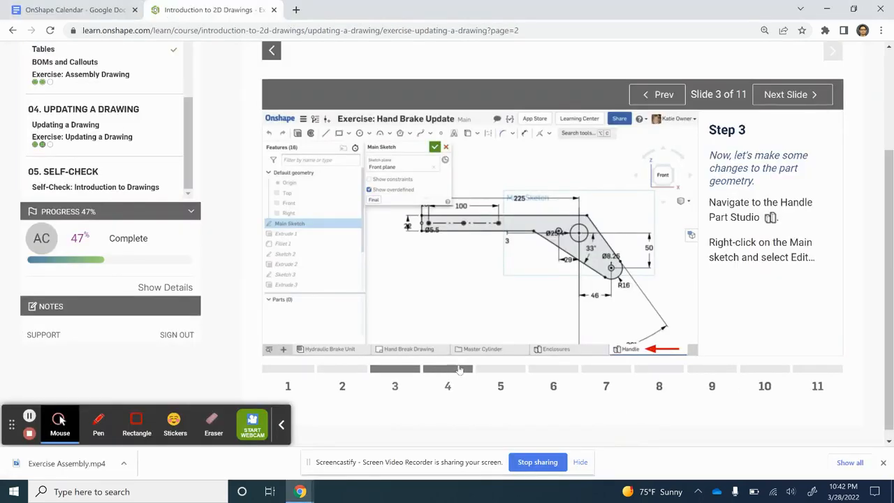
pyautogui.click(457, 370)
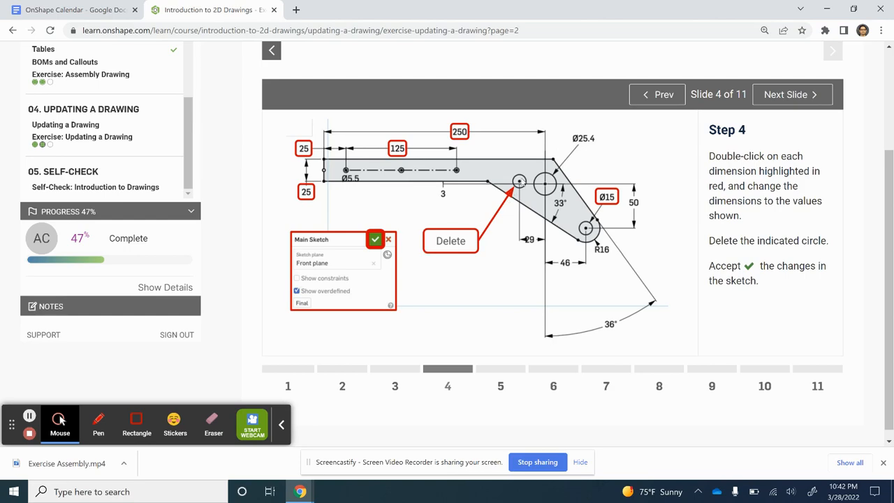
# Step: Return to the Onshape sketch and delete the small circle beside the 25.4 mm hole
pyautogui.hotkey('alt', 'Tab')
pyautogui.hotkey('alt', 'Tab')
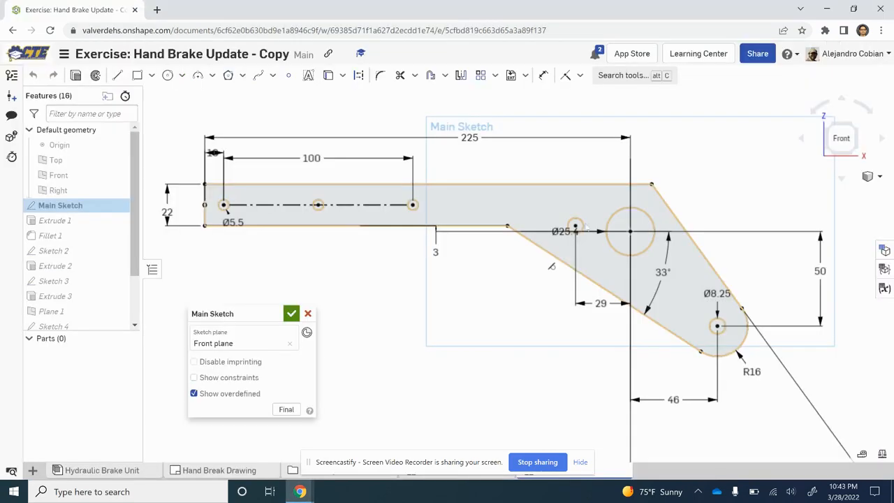
pyautogui.click(578, 226)
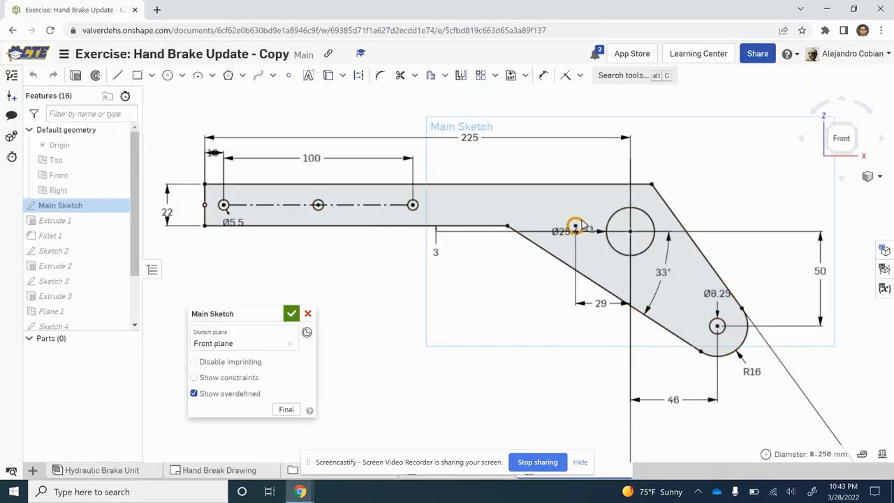
pyautogui.press('Delete')
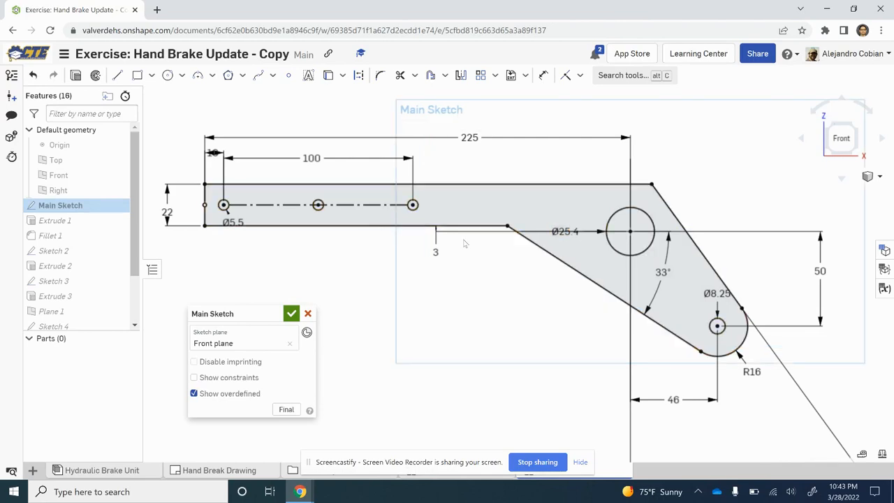
# Step: Set the horizontal distance from the handle's end to the large hole's center to 250 mm, checking Step 4 for the value
pyautogui.doubleClick(481, 139)
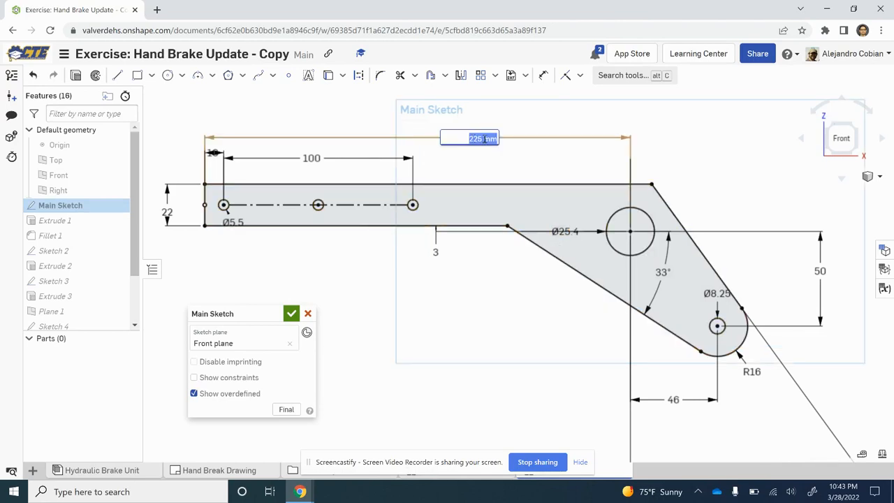
pyautogui.hotkey('alt', 'Tab')
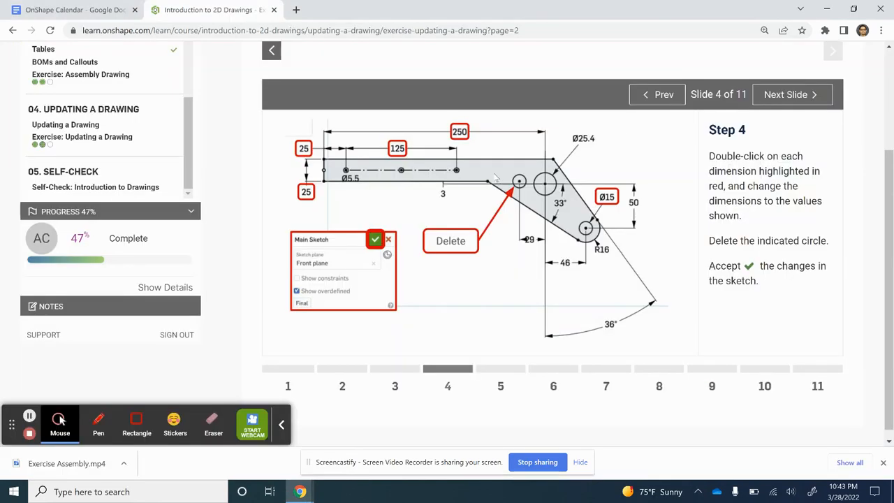
pyautogui.hotkey('alt', 'Tab')
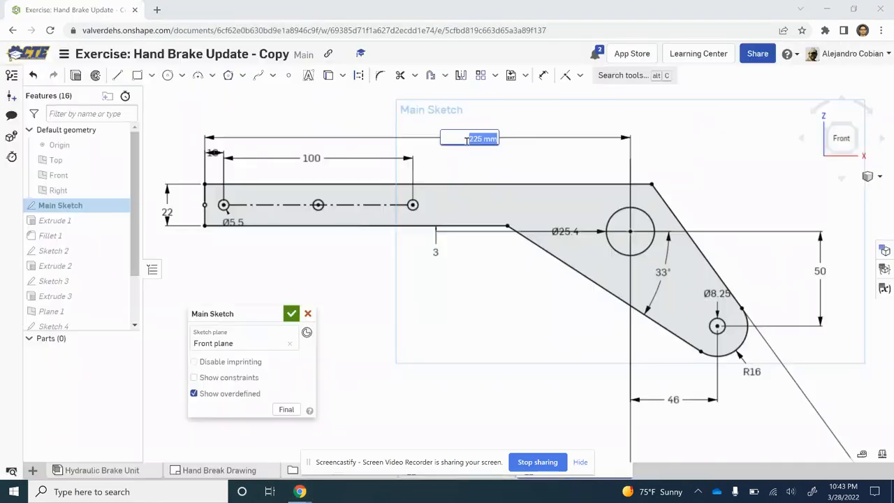
pyautogui.write('25')
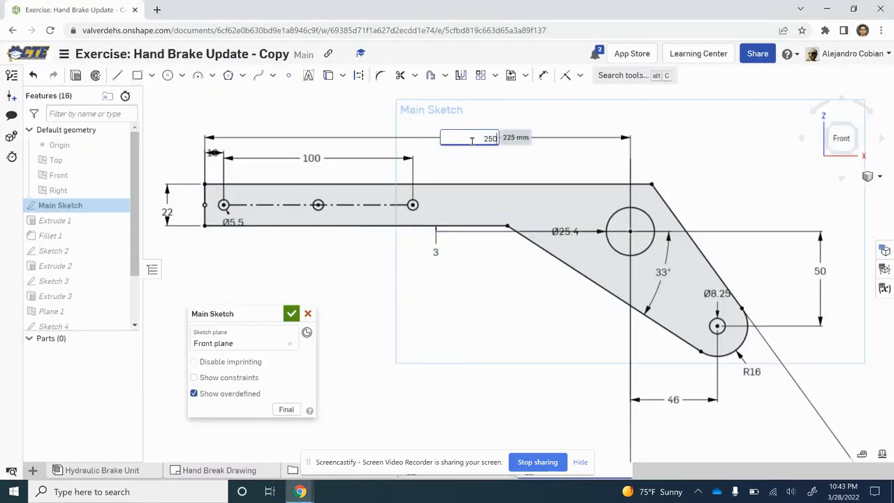
pyautogui.write('0')
pyautogui.doubleClick(322, 159)
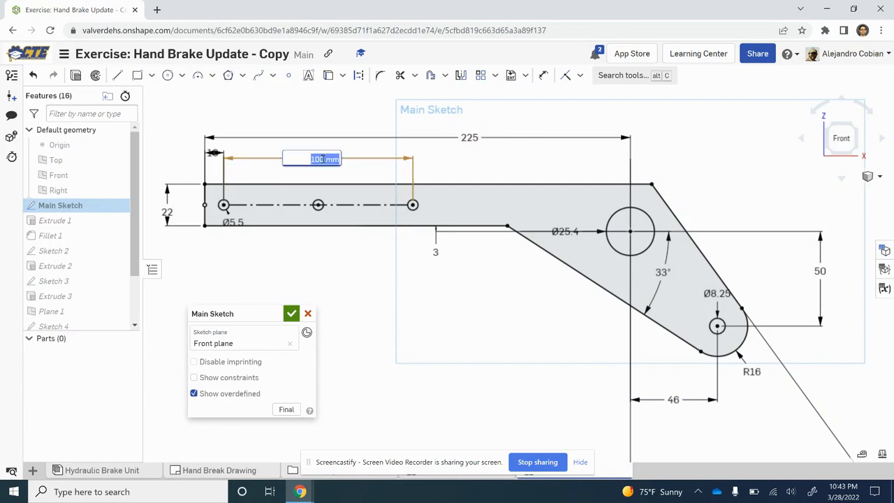
pyautogui.doubleClick(471, 137)
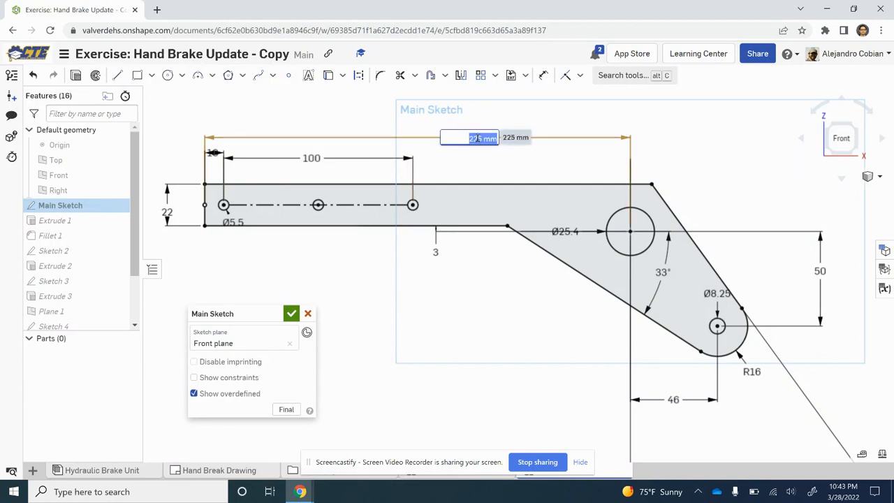
pyautogui.write('250')
pyautogui.press('Return')
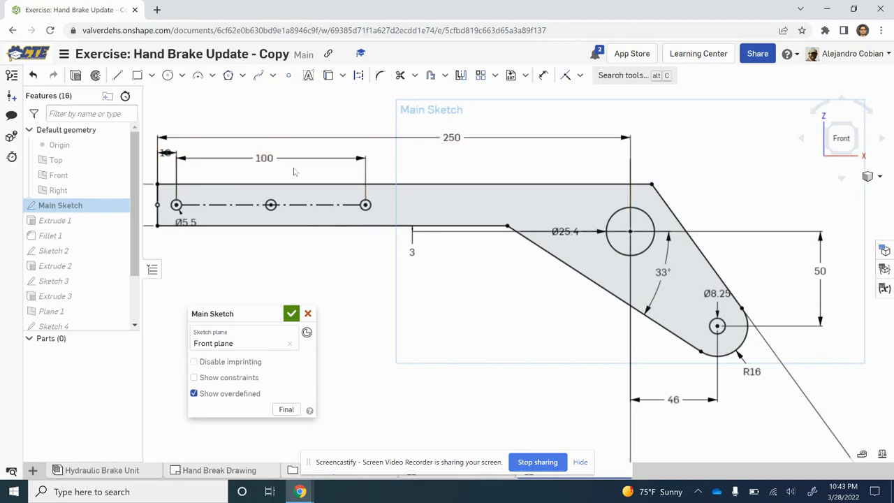
# Step: Set the distance between the two outer 5.5 mm grip holes to 125 mm, as specified in Step 4
pyautogui.doubleClick(280, 160)
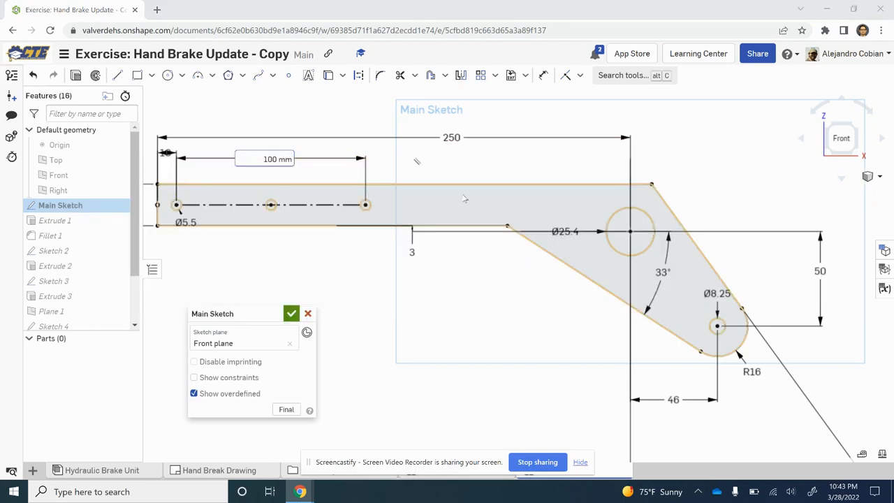
pyautogui.hotkey('alt', 'Tab')
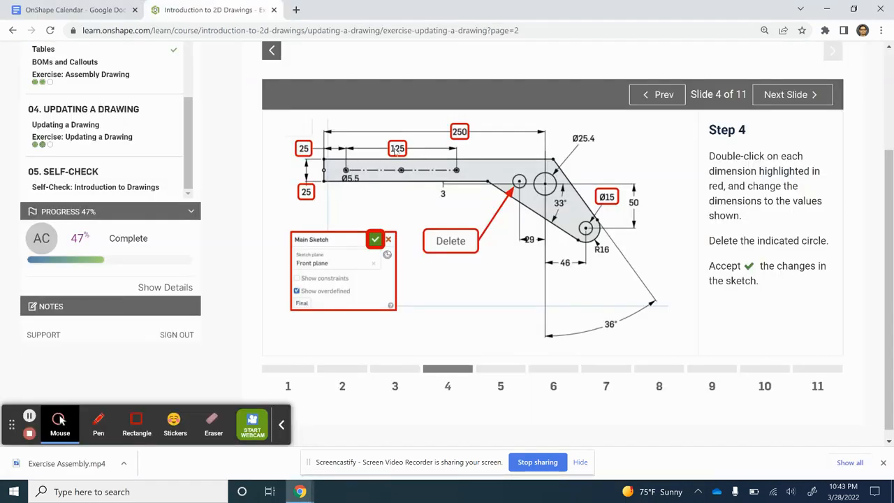
pyautogui.hotkey('alt', 'Tab')
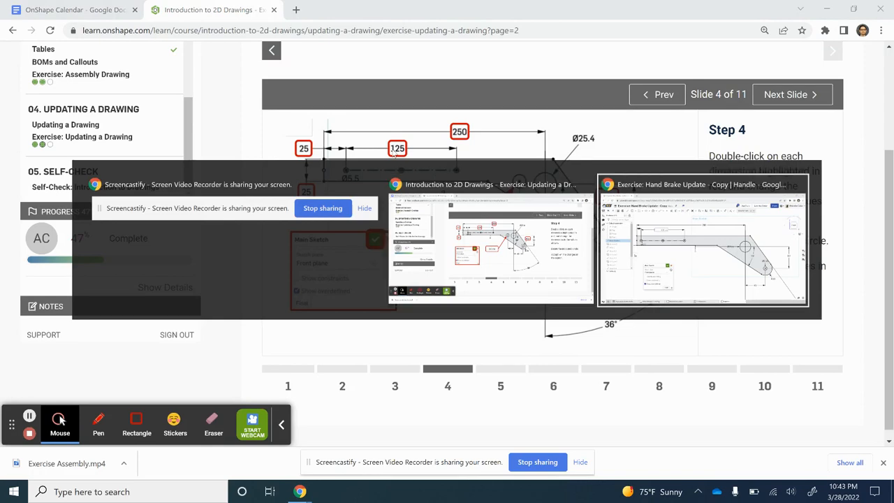
pyautogui.write('1')
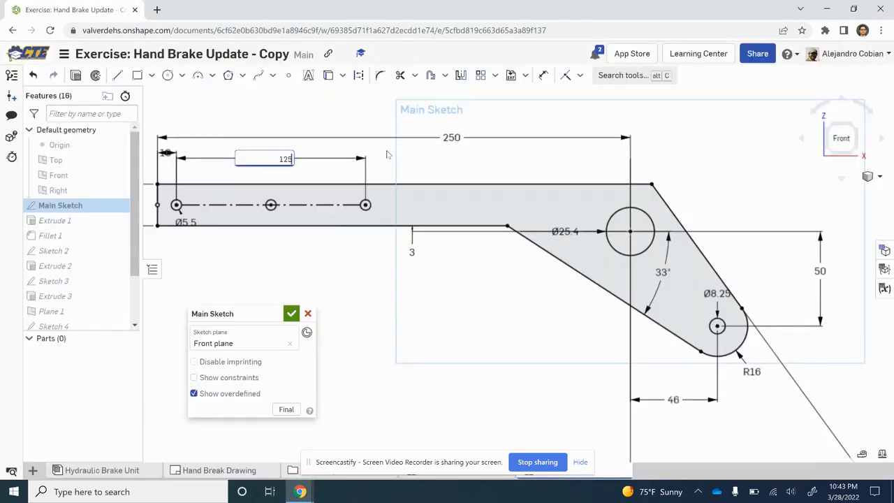
pyautogui.write('25')
pyautogui.press('Return')
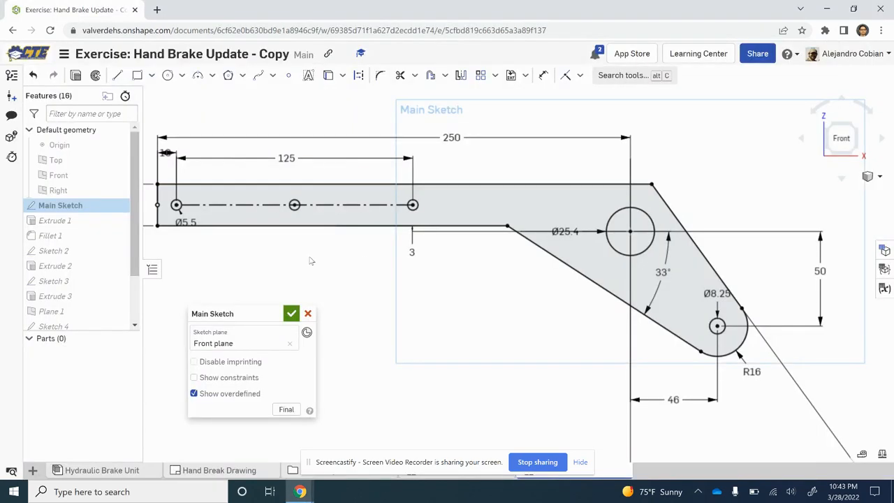
# Step: Move the end-to-first-hole dimension outside the handle outline and set it to 25 mm
pyautogui.moveTo(312, 260)
pyautogui.mouseDown(button='middle')
pyautogui.moveTo(435, 259)
pyautogui.moveTo(398, 249)
pyautogui.mouseUp(button='middle')
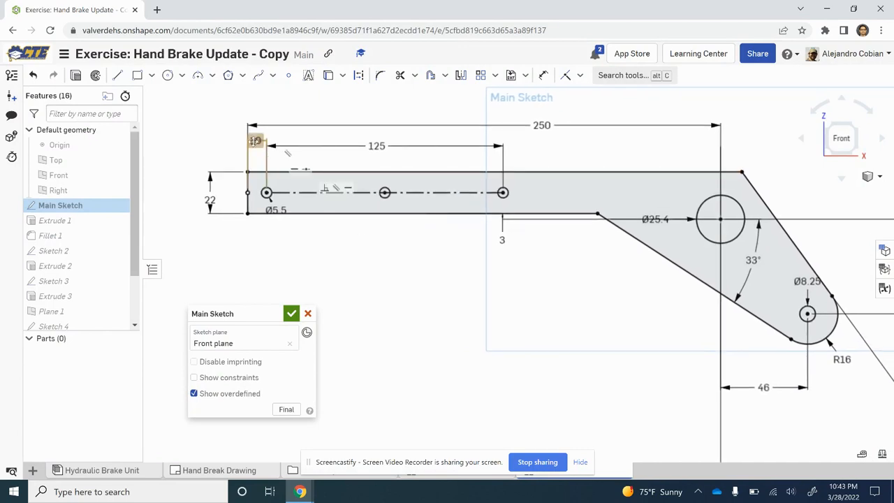
pyautogui.moveTo(255, 141); pyautogui.dragTo(211, 144)
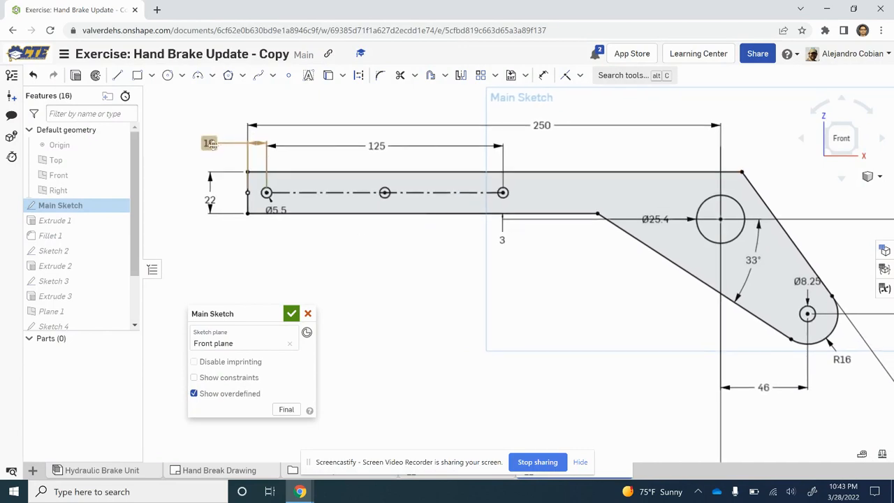
pyautogui.doubleClick(210, 144)
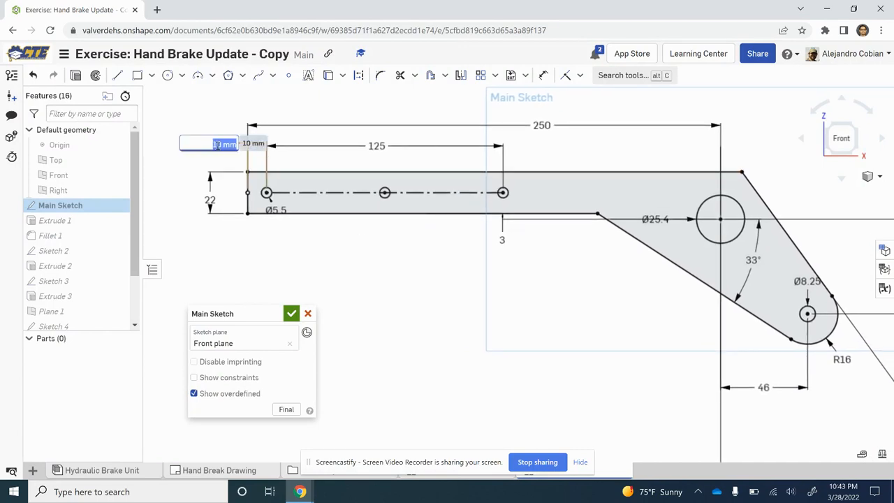
pyautogui.write('25')
pyautogui.press('Return')
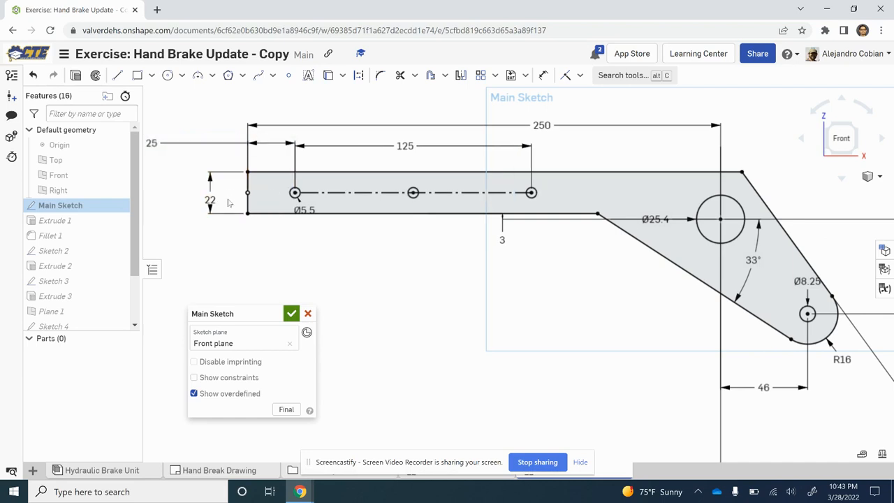
# Step: Set the height of the handle's straight section to 25 mm and switch back toward the exercise instructions
pyautogui.doubleClick(229, 202)
pyautogui.write('22')
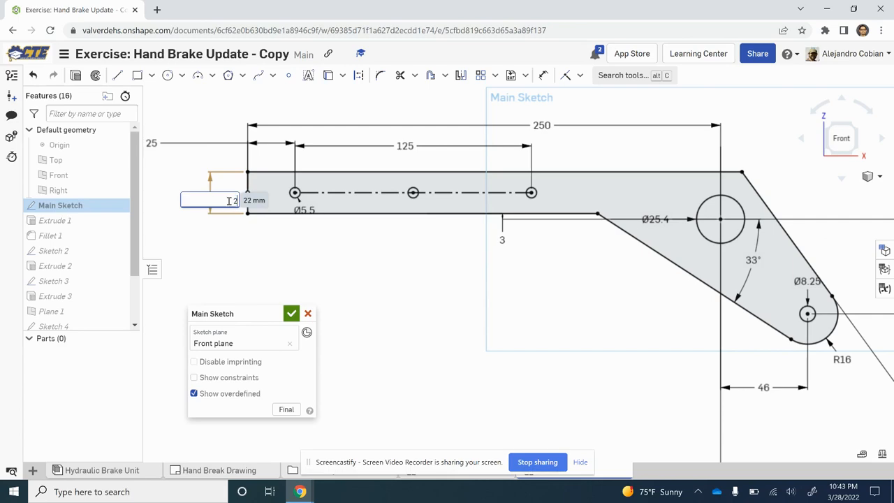
pyautogui.press('Return')
pyautogui.hotkey('alt', 'Tab')
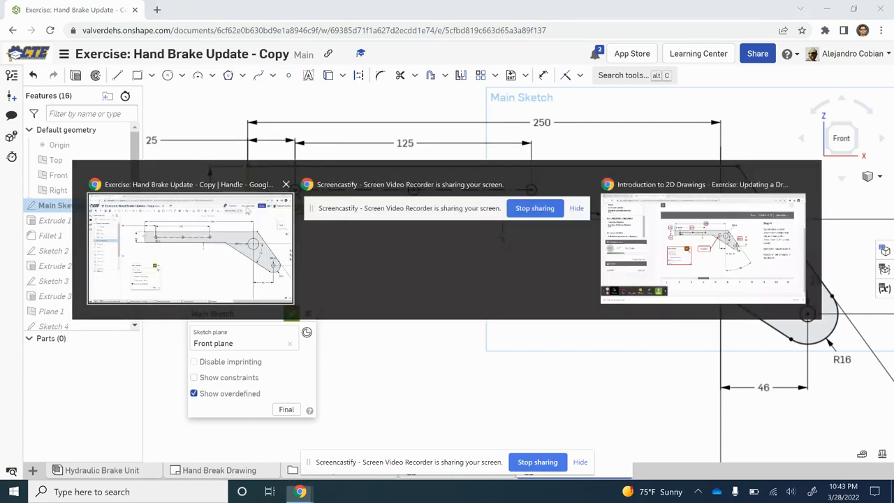
# Step: Set the diameter of the small hole in the handle's rounded lower end to 15 mm per Step 4, and move its dimension outside the outline
pyautogui.hotkey('alt', 'Tab')
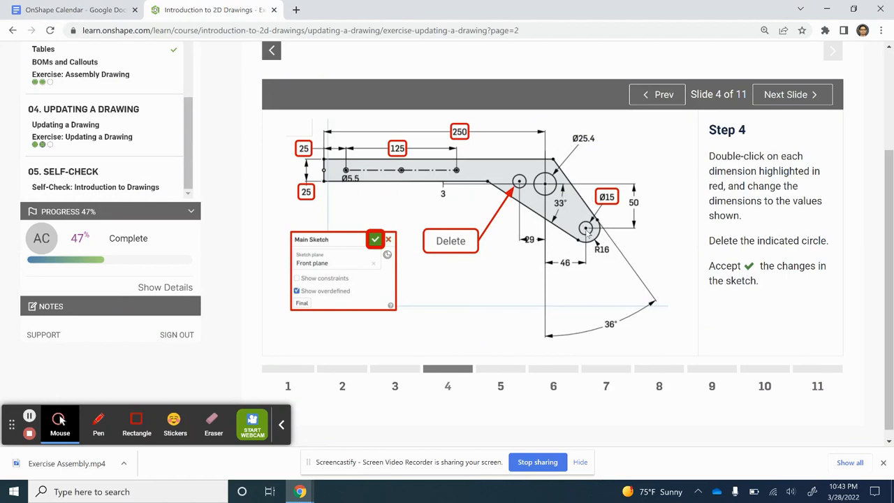
pyautogui.hotkey('alt', 'Tab')
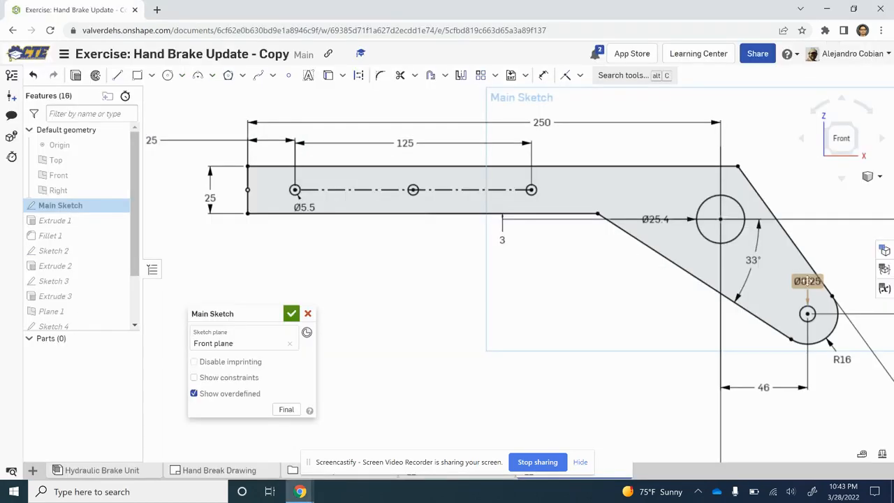
pyautogui.doubleClick(809, 281)
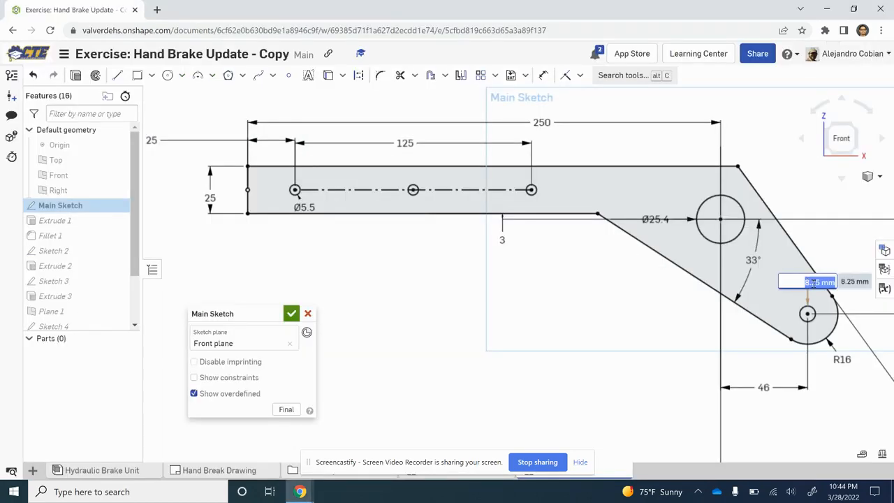
pyautogui.write('16')
pyautogui.press('Return')
pyautogui.moveTo(809, 253); pyautogui.dragTo(836, 246)
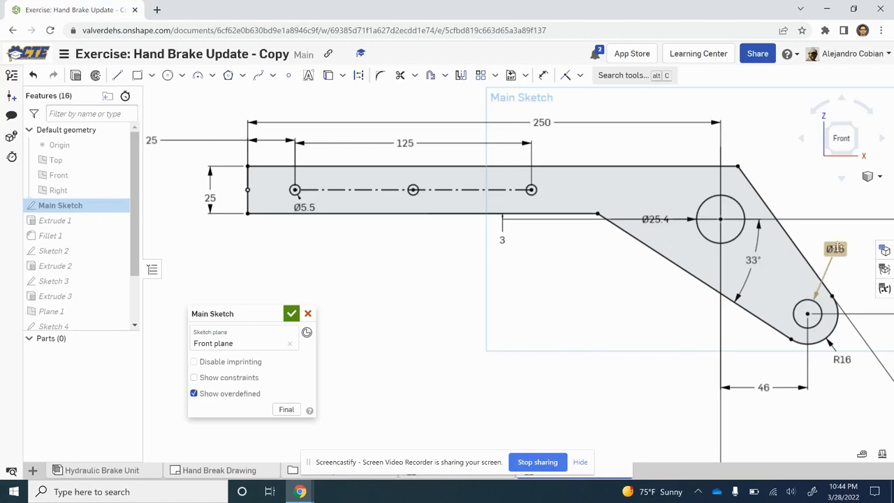
pyautogui.click(844, 142)
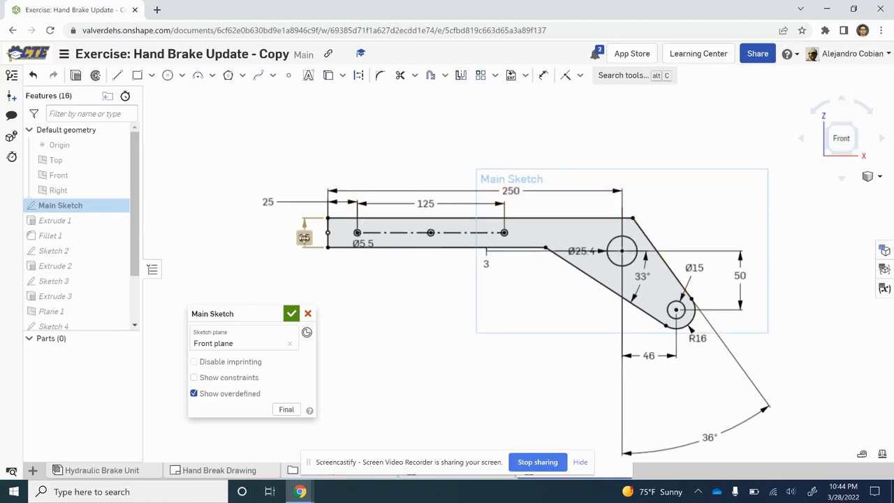
# Step: Move the 25 mm height dimension farther from the handle and place the Ø25.4 and Ø5.5 hole dimensions outside the outline
pyautogui.moveTo(304, 237); pyautogui.dragTo(280, 233)
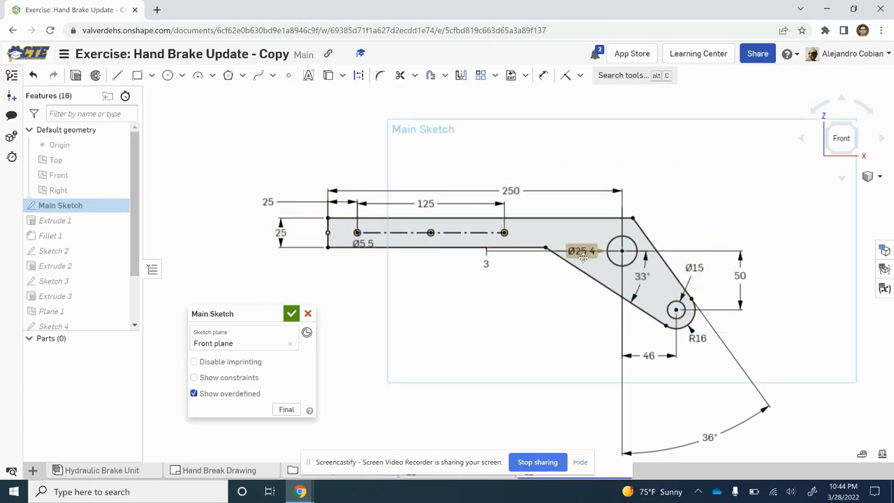
pyautogui.moveTo(582, 256); pyautogui.dragTo(575, 301)
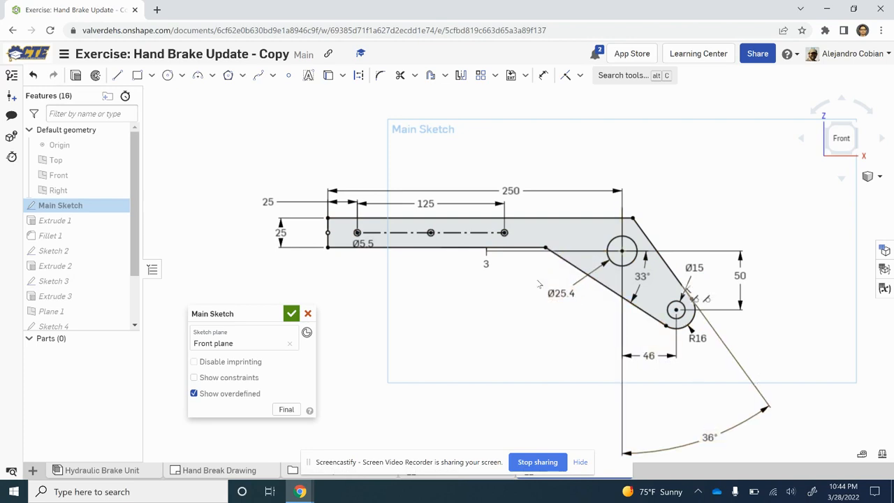
pyautogui.moveTo(363, 244); pyautogui.dragTo(356, 280)
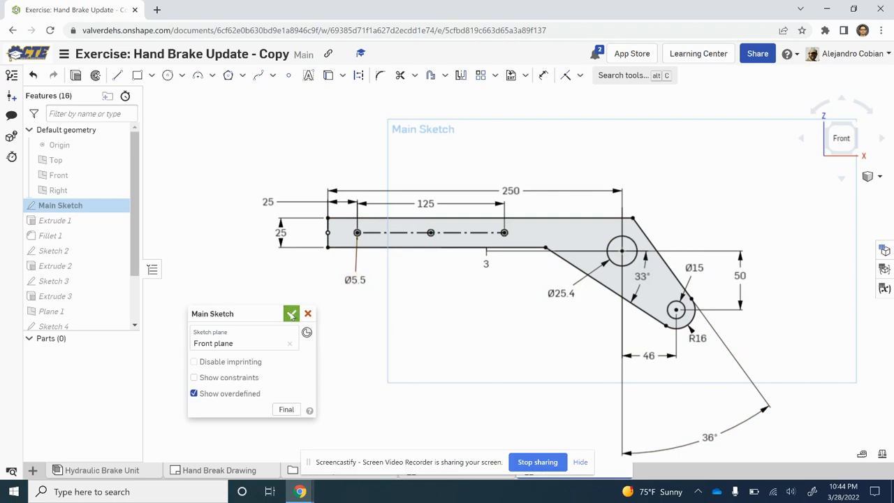
# Step: Check the sketch against Step 4, accept the Main Sketch changes, and go to Step 5 of the exercise
pyautogui.hotkey('alt', 'Tab')
pyautogui.hotkey('alt', 'Tab')
pyautogui.click(292, 314)
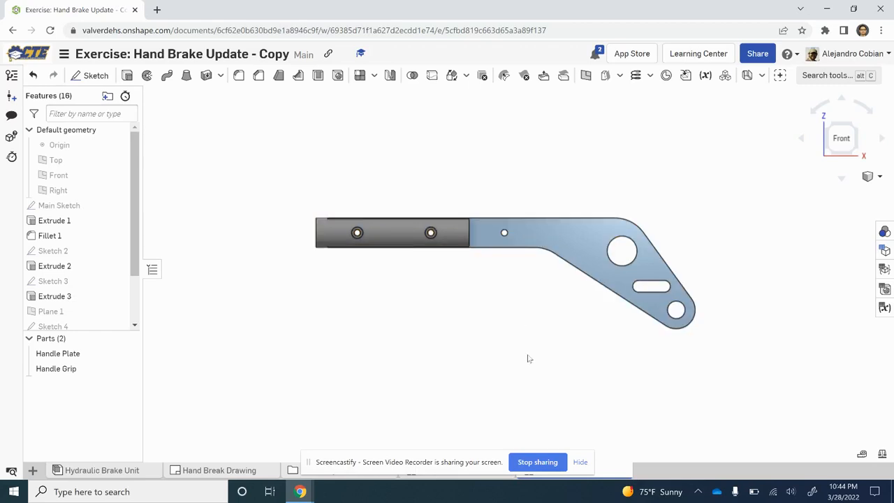
pyautogui.hotkey('alt', 'Tab')
pyautogui.hotkey('alt', 'Tab')
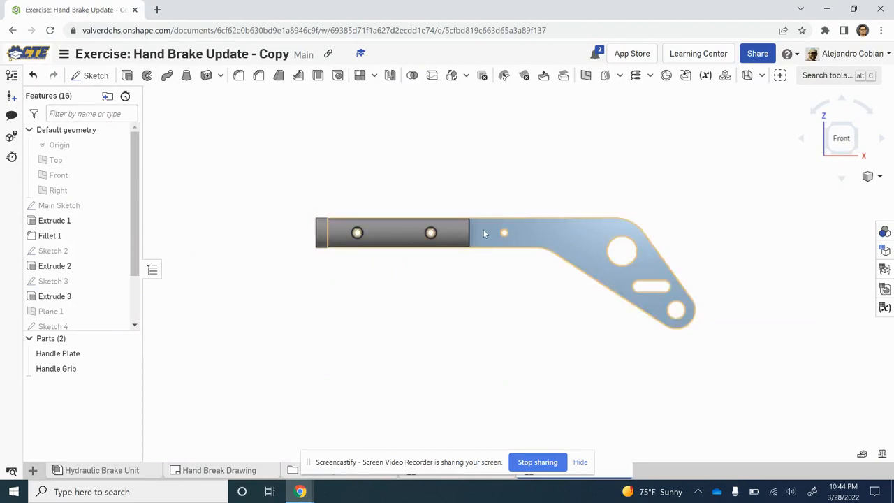
pyautogui.hotkey('alt', 'Tab')
pyautogui.click(502, 379)
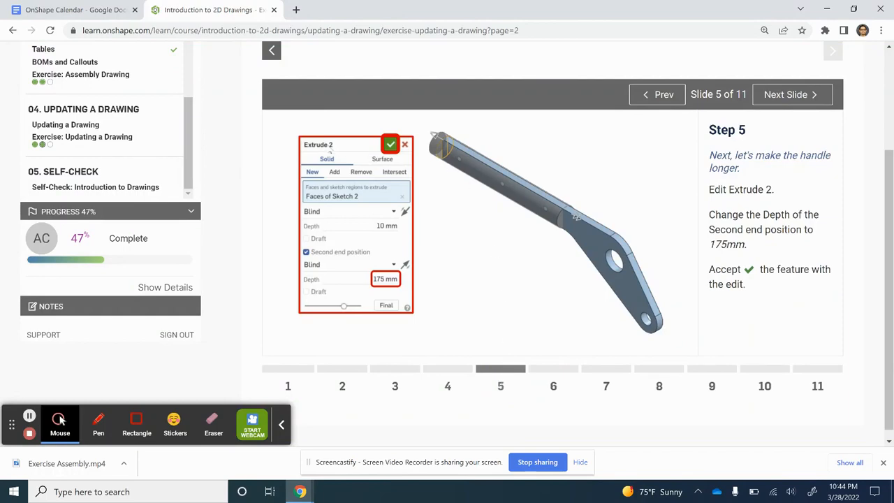
# Step: Edit Extrude 2, set the second end position's depth to 175 mm as given in Step 5, and accept the feature
pyautogui.hotkey('alt', 'Tab')
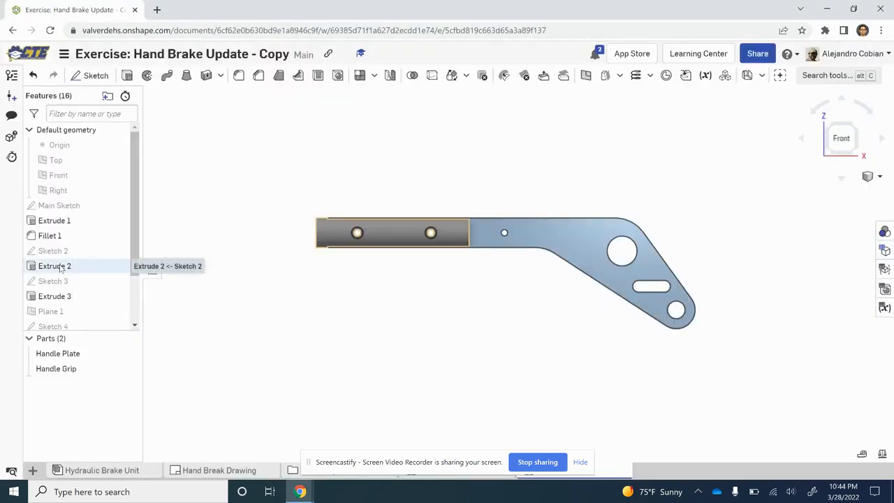
pyautogui.rightClick(62, 269)
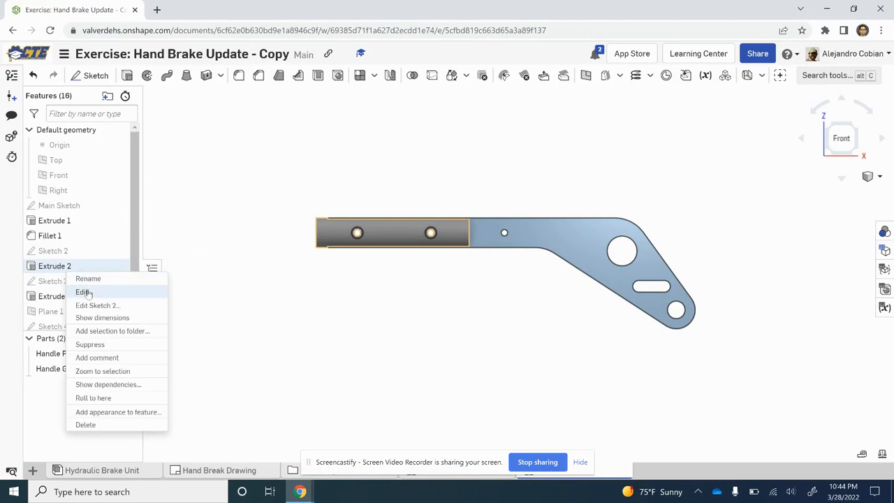
pyautogui.click(79, 292)
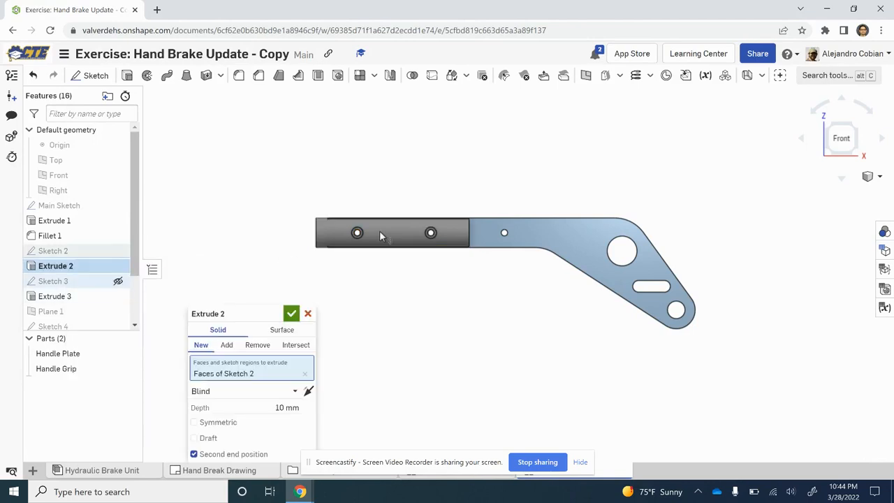
pyautogui.click(861, 129)
pyautogui.moveTo(252, 313); pyautogui.dragTo(252, 250)
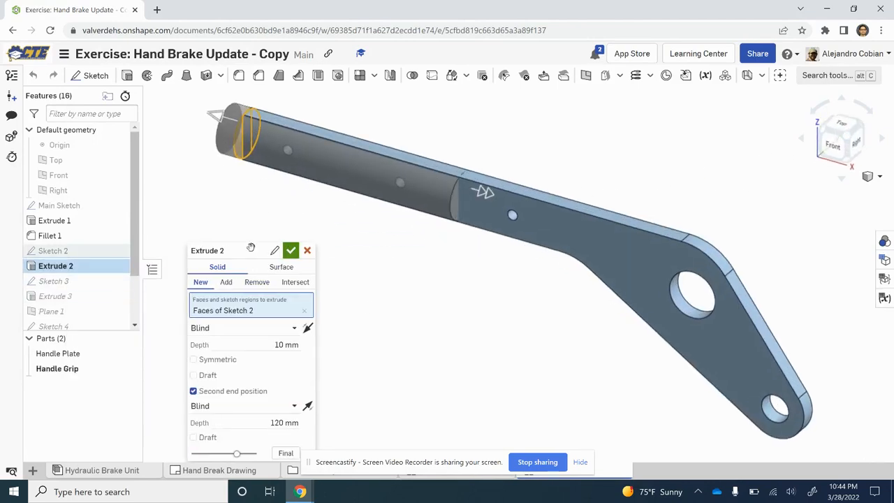
pyautogui.hotkey('alt', 'Tab')
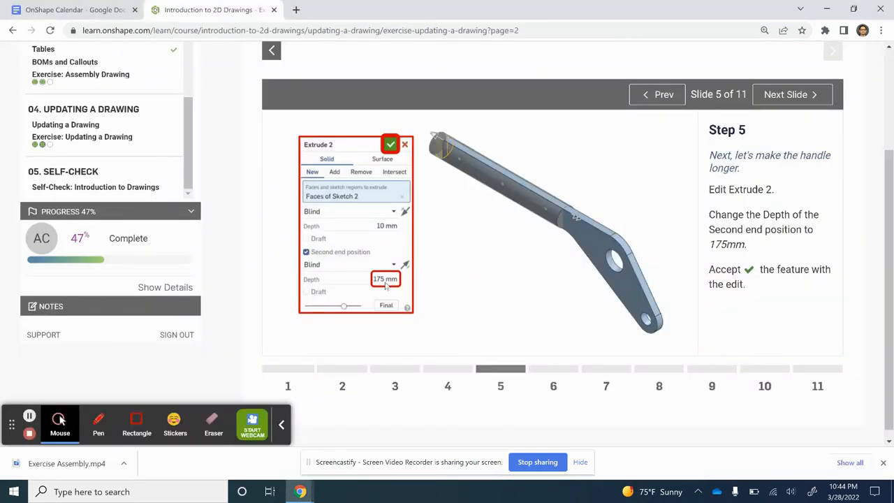
pyautogui.hotkey('alt', 'Tab')
pyautogui.click(276, 422)
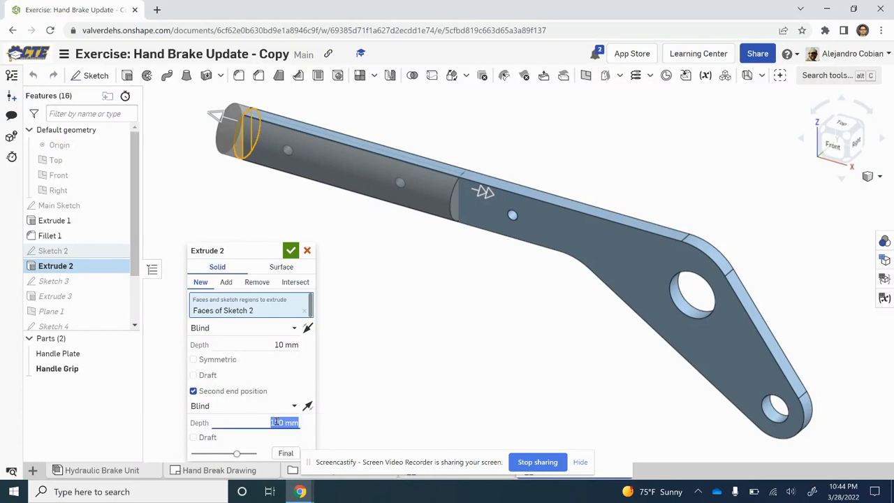
pyautogui.write('1')
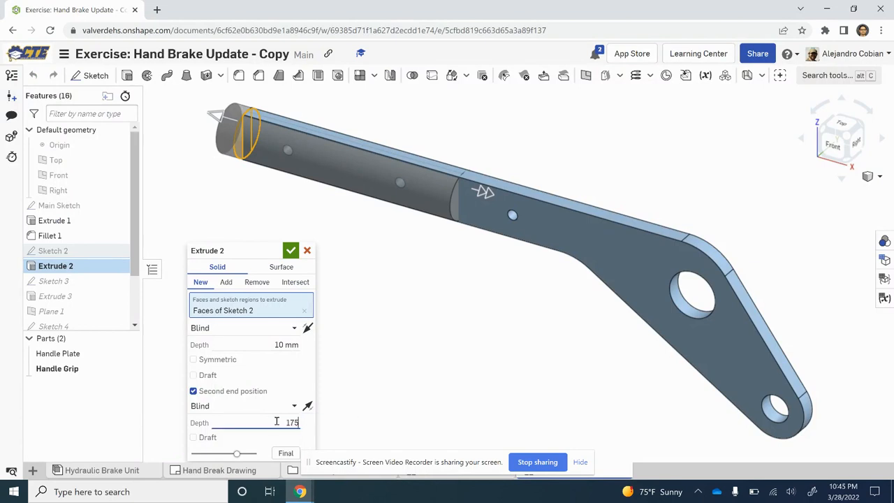
pyautogui.write('75')
pyautogui.press('Return')
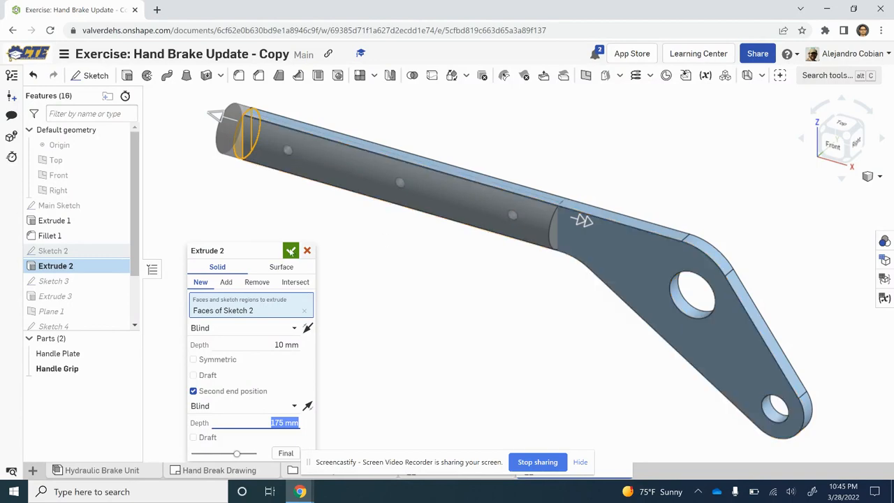
pyautogui.click(291, 251)
# Step: Go to Step 6 of the exercise, edit Hole 1 to size M6 accordingly, and accept the change
pyautogui.hotkey('alt', 'Tab')
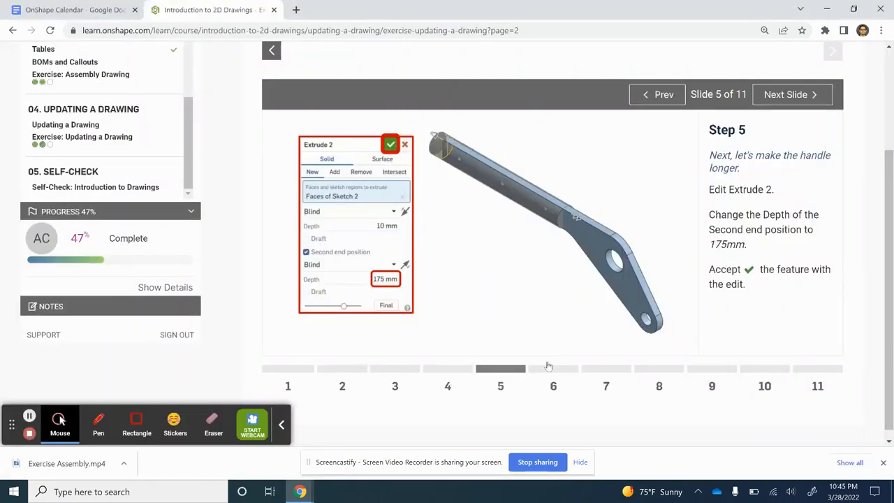
pyautogui.click(551, 369)
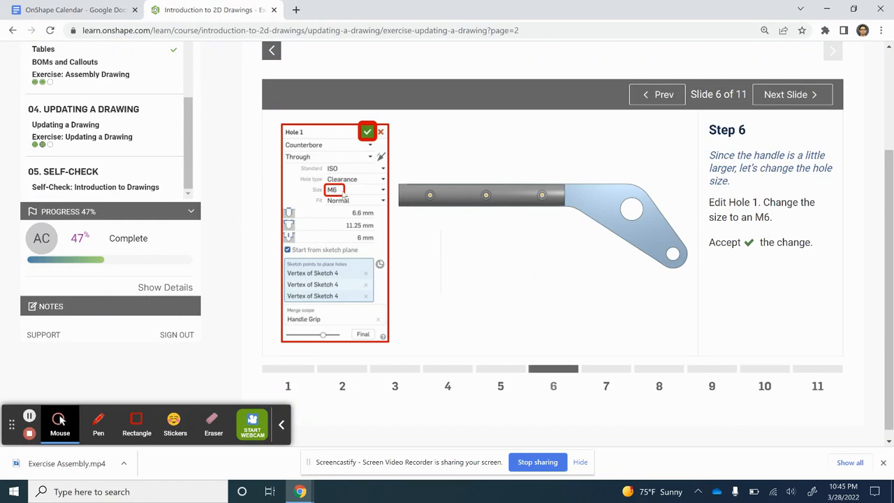
pyautogui.hotkey('alt', 'Tab')
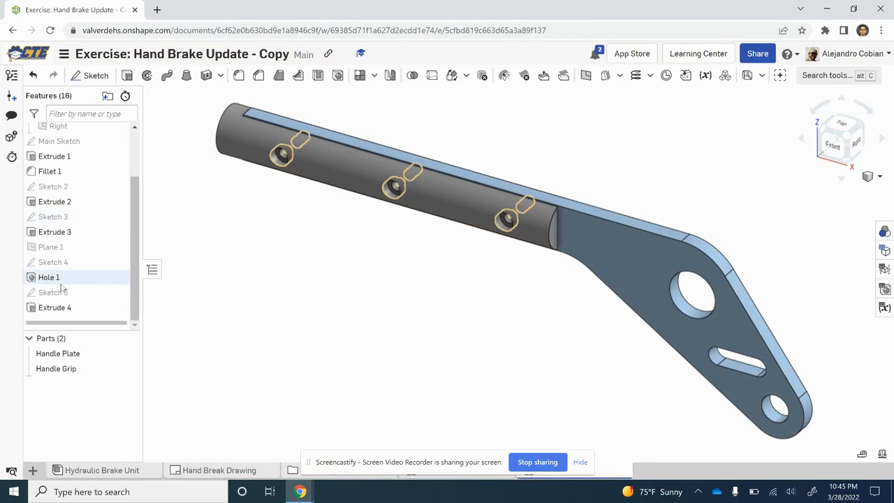
pyautogui.rightClick(66, 284)
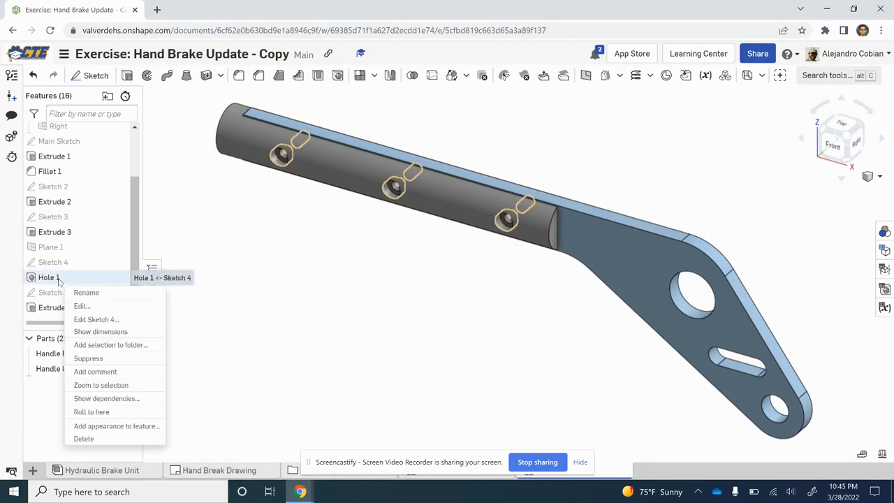
pyautogui.click(84, 308)
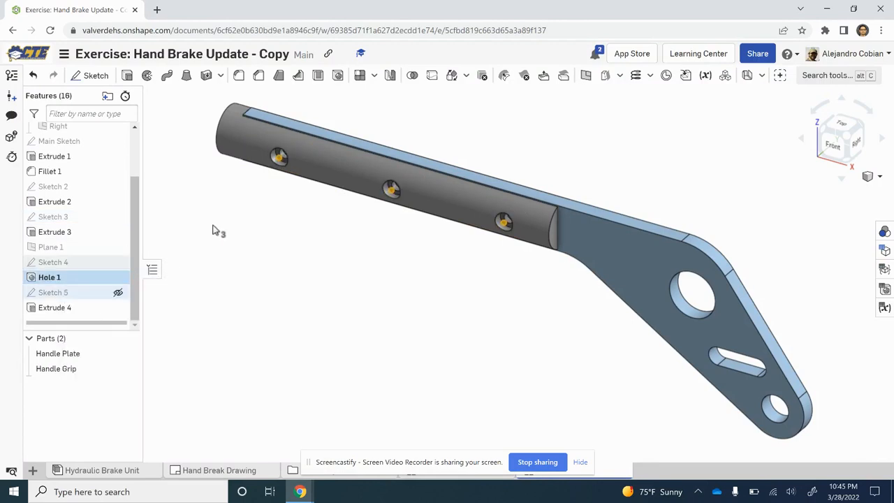
pyautogui.click(834, 150)
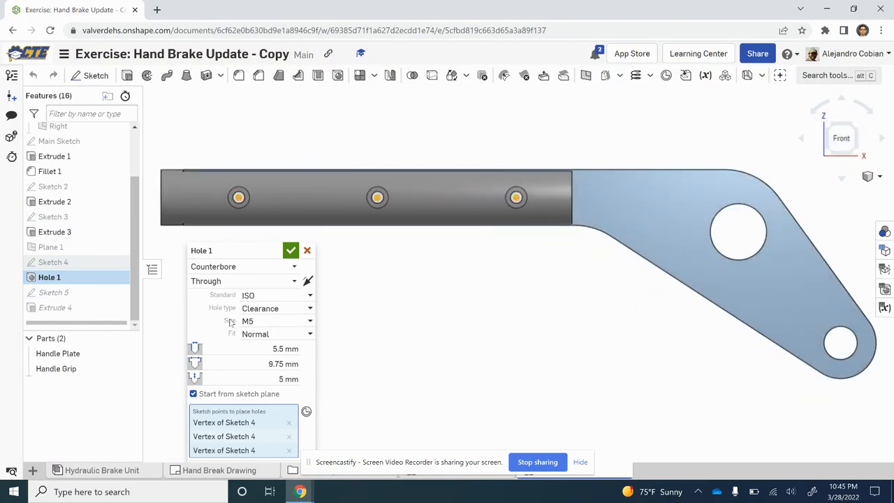
pyautogui.click(273, 326)
pyautogui.scroll(-1, 268, 397)
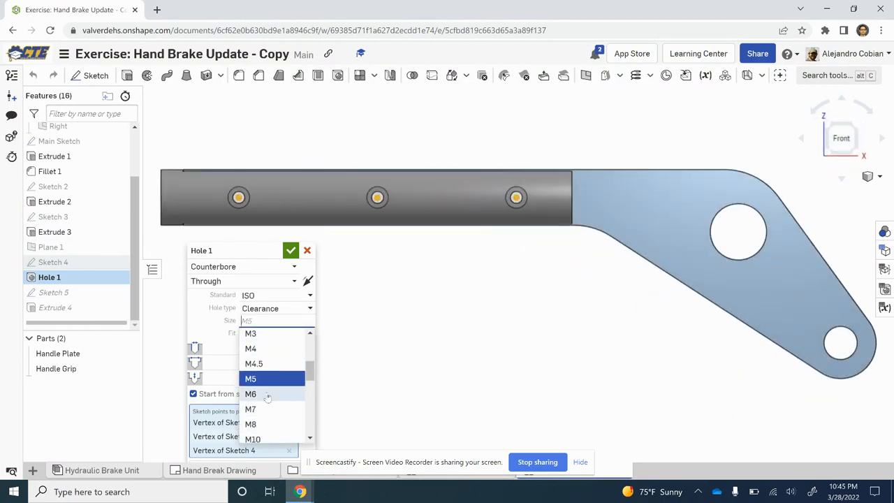
pyautogui.click(268, 394)
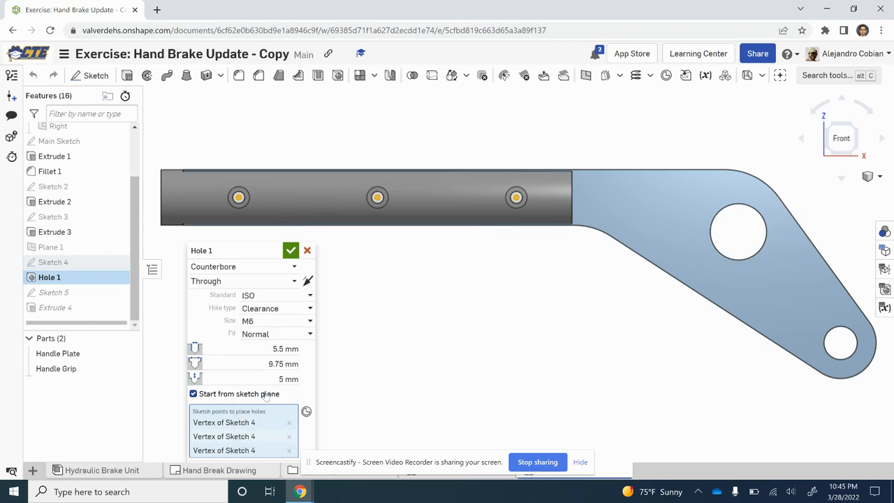
pyautogui.click(291, 250)
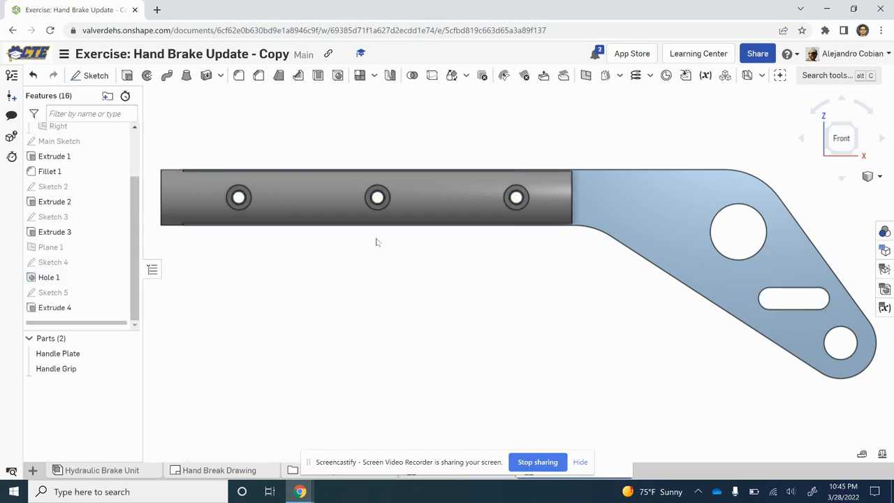
# Step: Open Step 7 of the exercise and read its instructions for updating the assembly's fasteners
pyautogui.hotkey('alt', 'Tab')
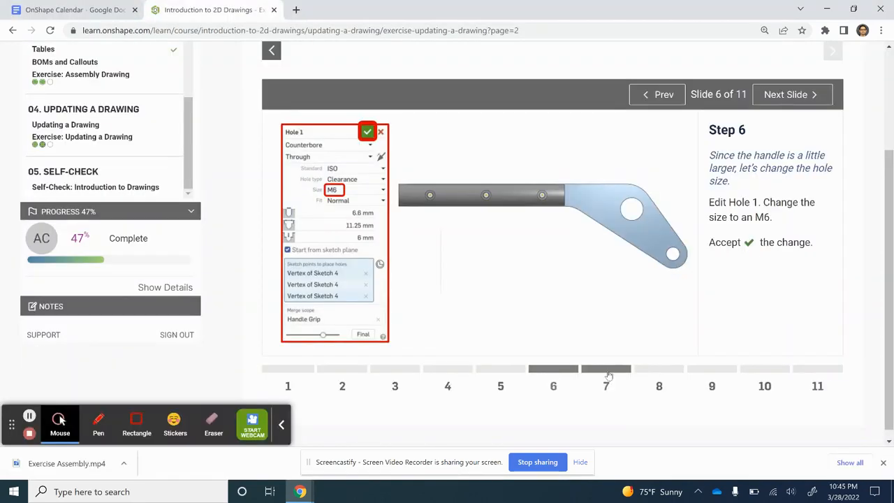
pyautogui.click(607, 370)
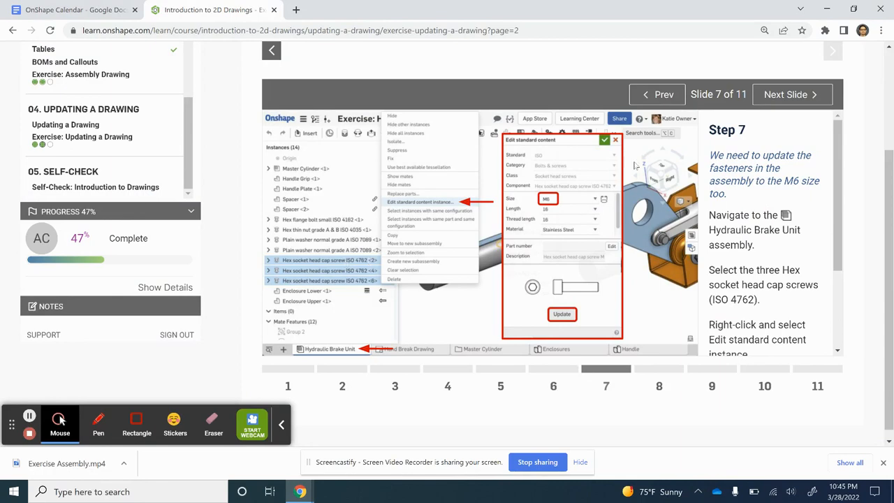
pyautogui.scroll(-3, 768, 223)
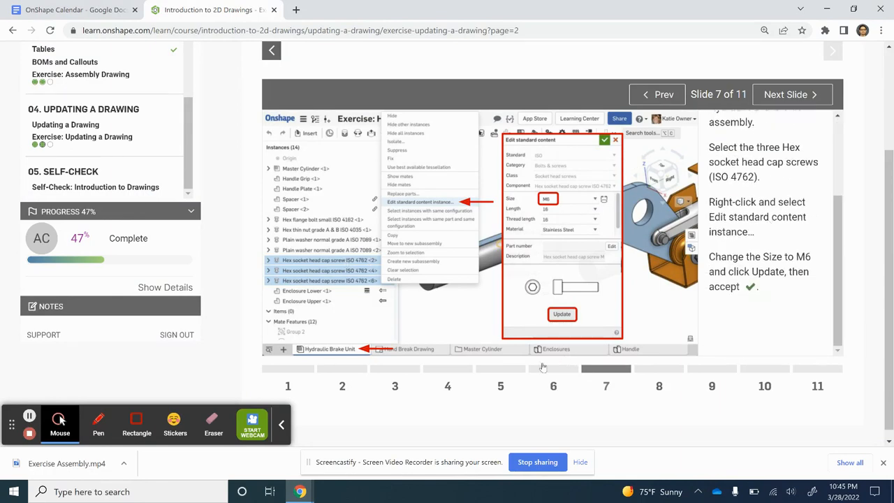
pyautogui.click(545, 370)
pyautogui.click(608, 371)
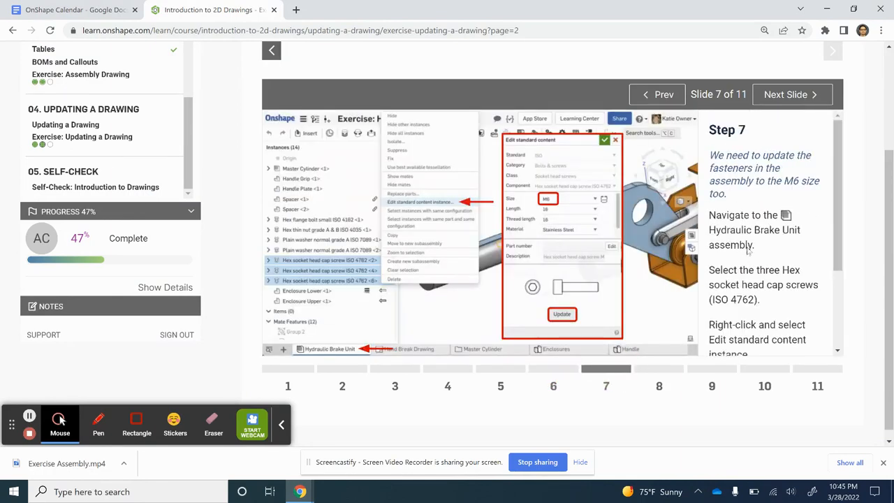
pyautogui.scroll(-1, 762, 213)
# Step: In the Hydraulic Brake Unit assembly, change the three hex socket head cap screws' standard content size to M6, update them, and accept
pyautogui.hotkey('alt', 'Tab')
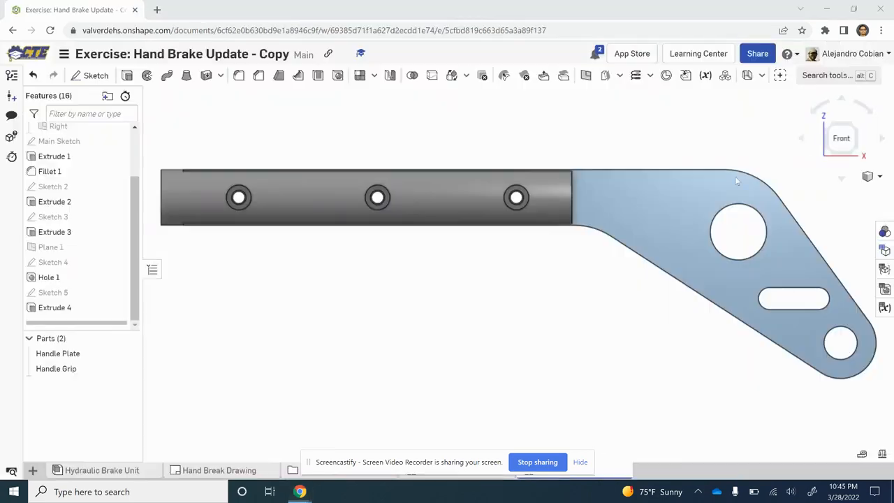
pyautogui.click(101, 470)
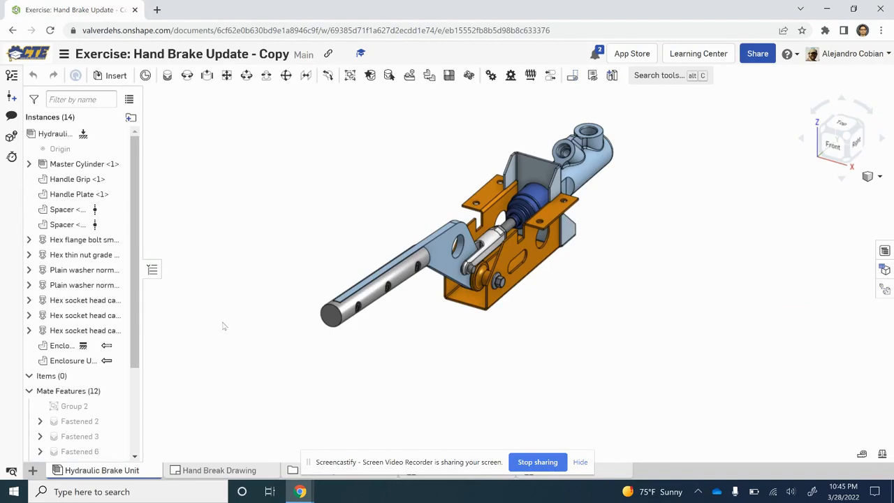
pyautogui.click(70, 300)
pyautogui.click(73, 315)
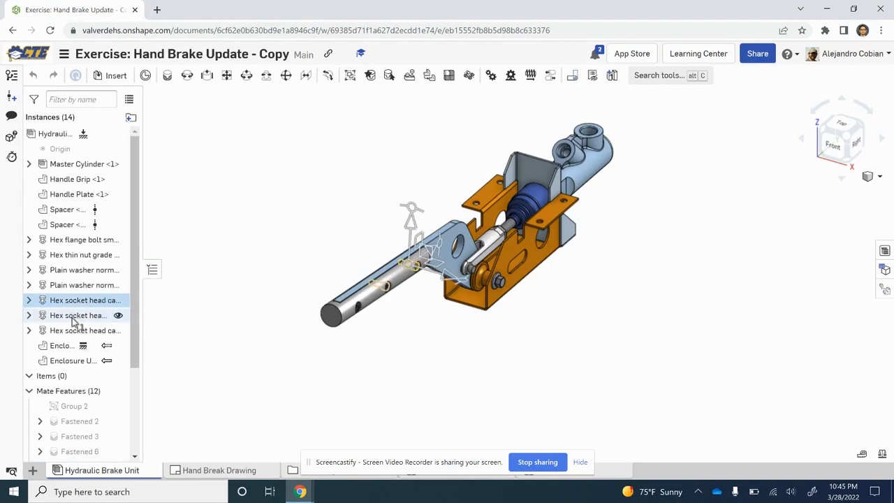
pyautogui.click(74, 331)
pyautogui.hotkey('alt', 'Tab')
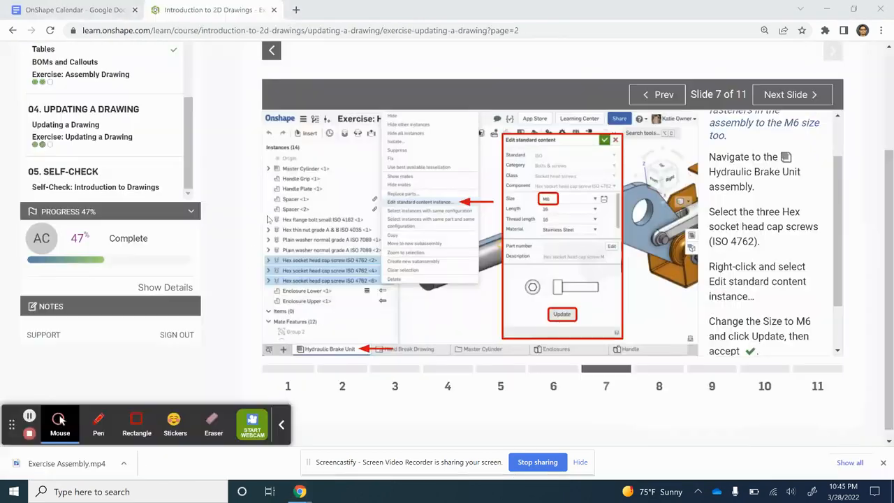
pyautogui.scroll(-1, 779, 218)
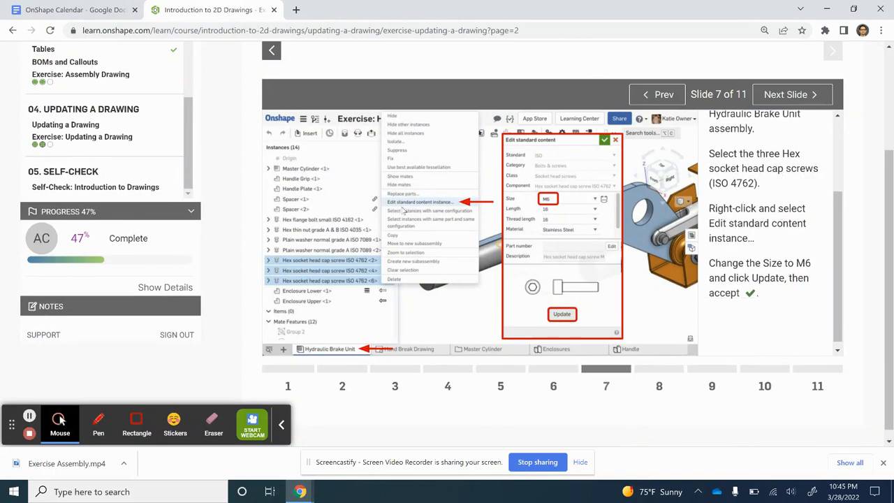
pyautogui.hotkey('alt', 'Tab')
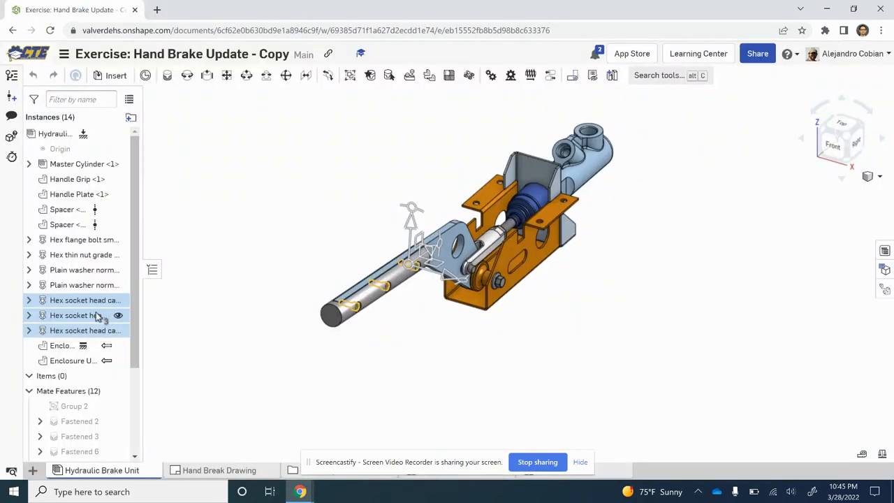
pyautogui.rightClick(96, 316)
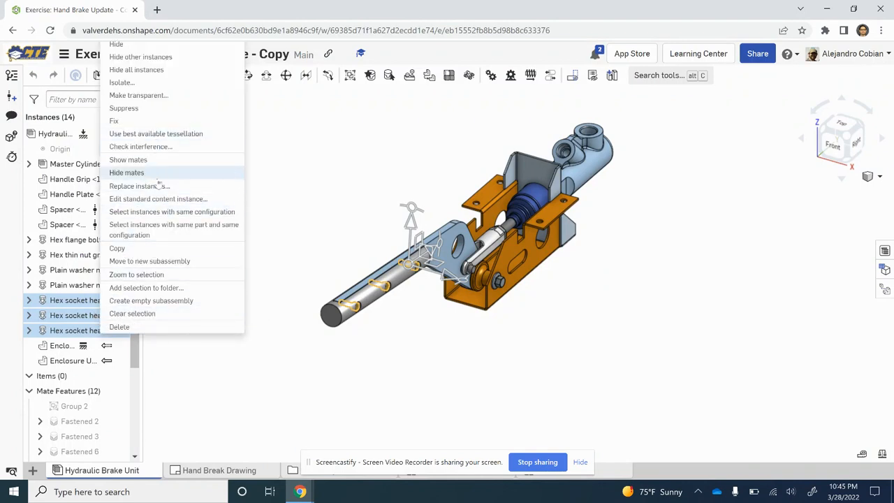
pyautogui.click(168, 200)
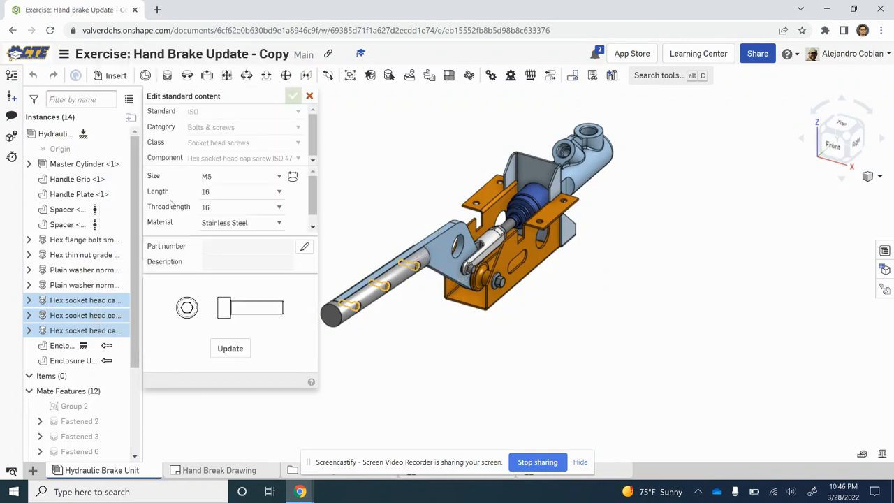
pyautogui.click(253, 178)
pyautogui.click(228, 250)
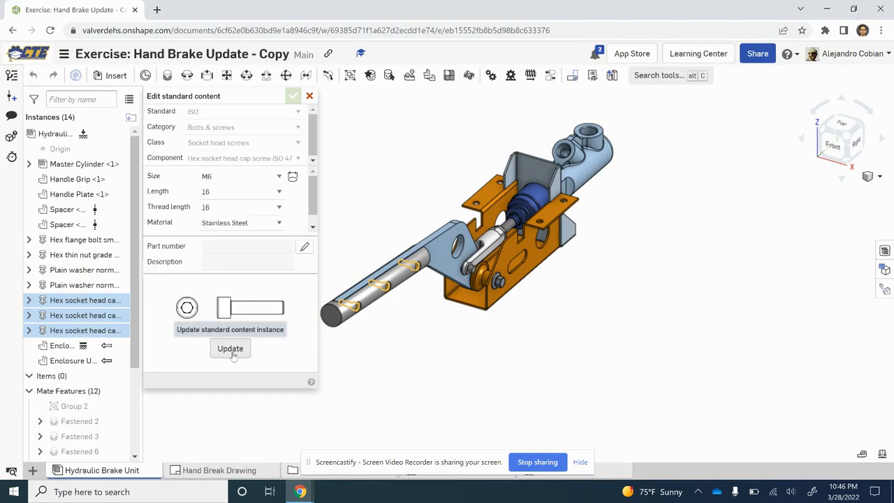
pyautogui.click(232, 352)
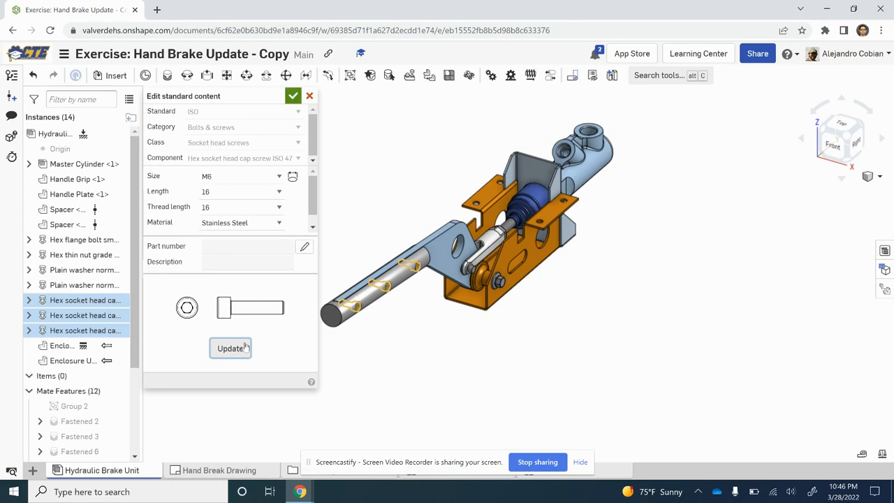
pyautogui.click(293, 97)
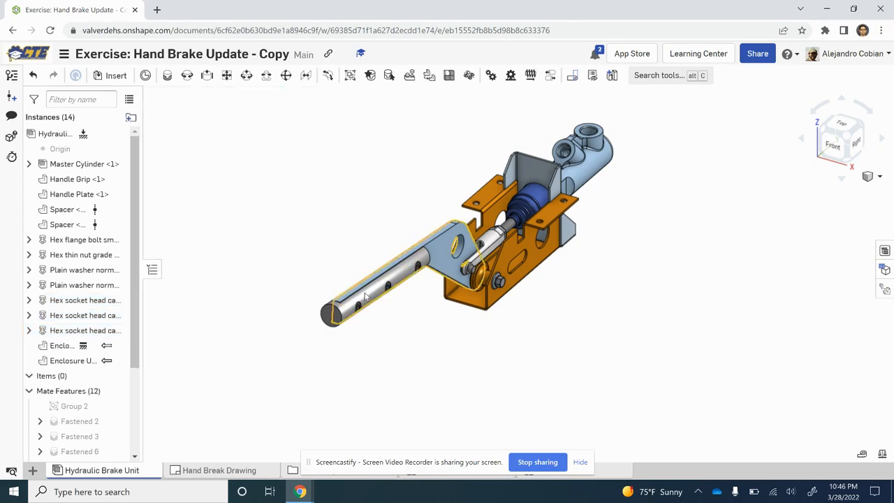
# Step: Inspect the cap screws in the handle grip, then swing the handle up and back down to check its motion
pyautogui.scroll(5, 371, 296)
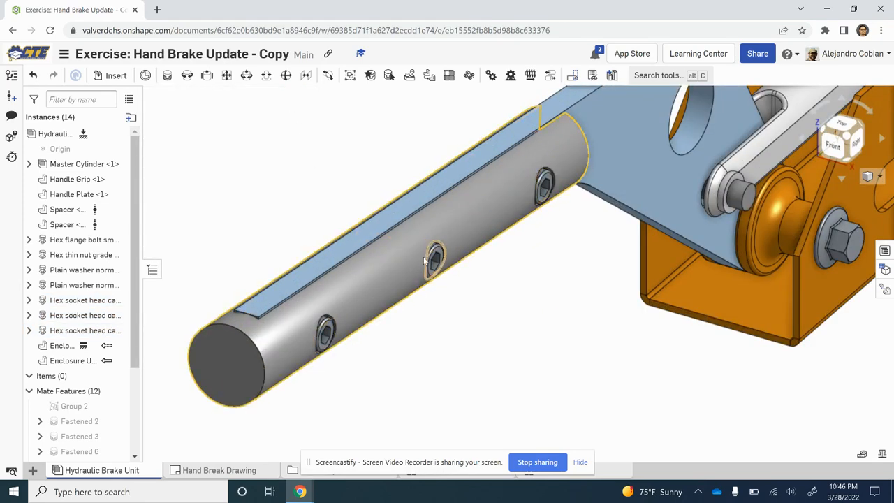
pyautogui.scroll(-5, 399, 150)
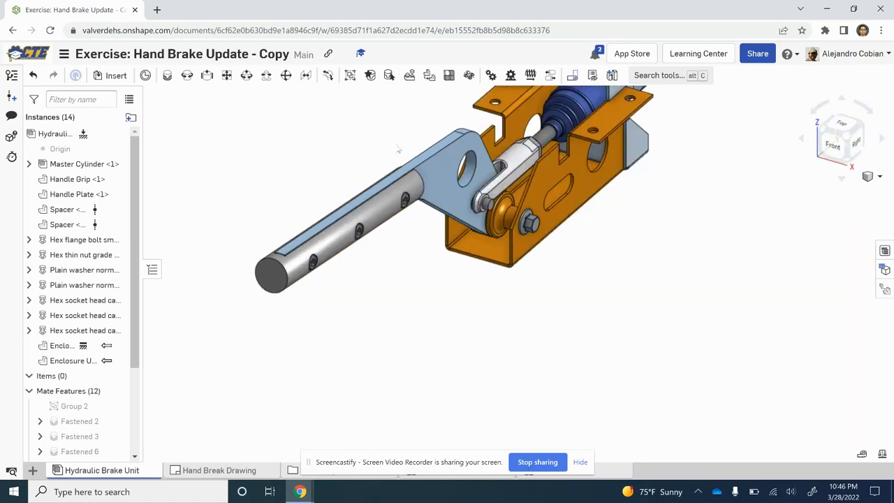
pyautogui.click(847, 139)
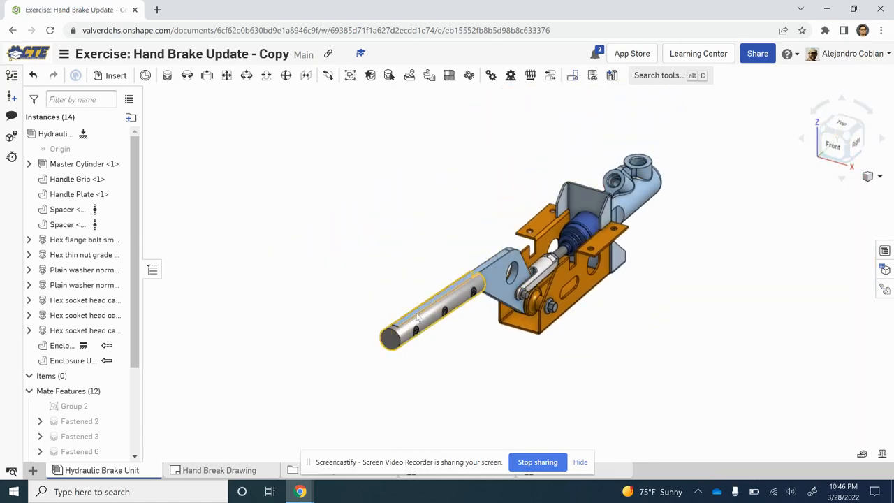
pyautogui.moveTo(417, 318); pyautogui.dragTo(459, 155)
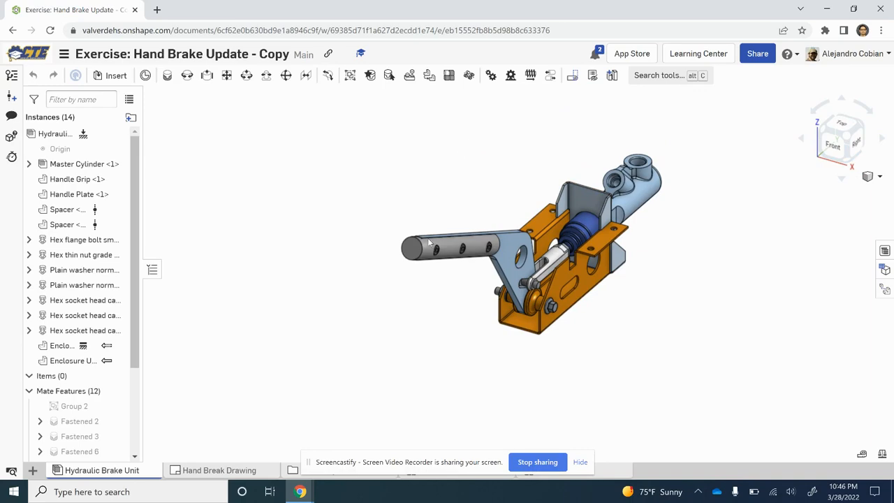
pyautogui.moveTo(430, 241); pyautogui.dragTo(420, 395)
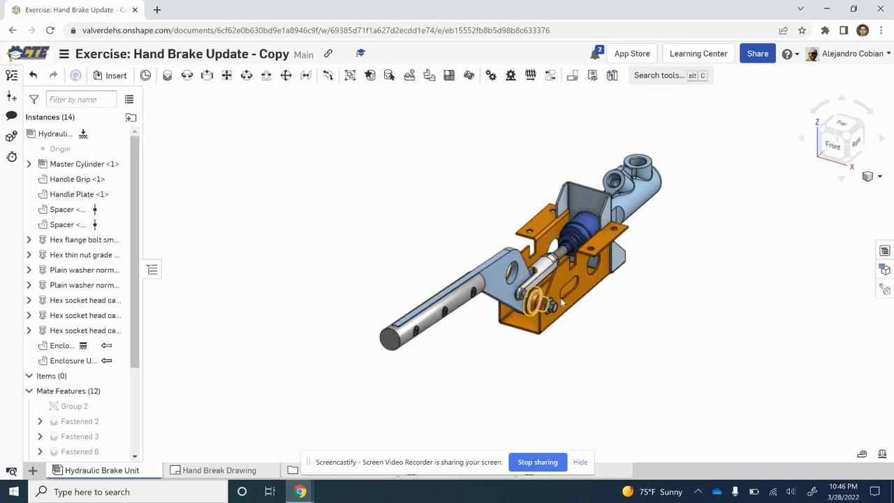
# Step: Go to Step 8 of the exercise, read it, and open the Hand Break Drawing in the Onshape document
pyautogui.hotkey('alt', 'Tab')
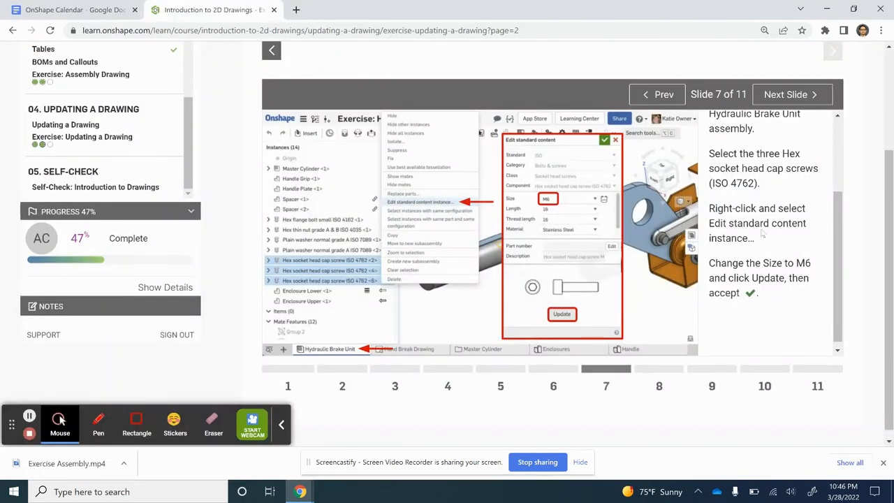
pyautogui.click(653, 380)
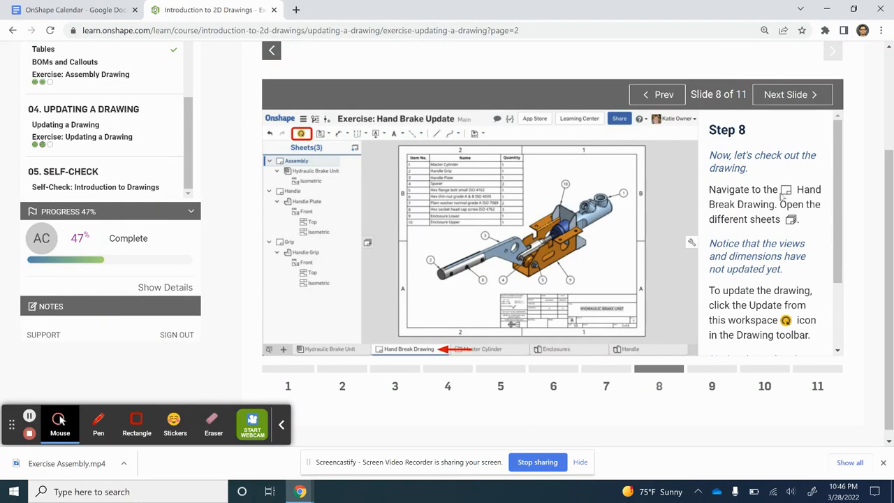
pyautogui.hotkey('alt', 'Tab')
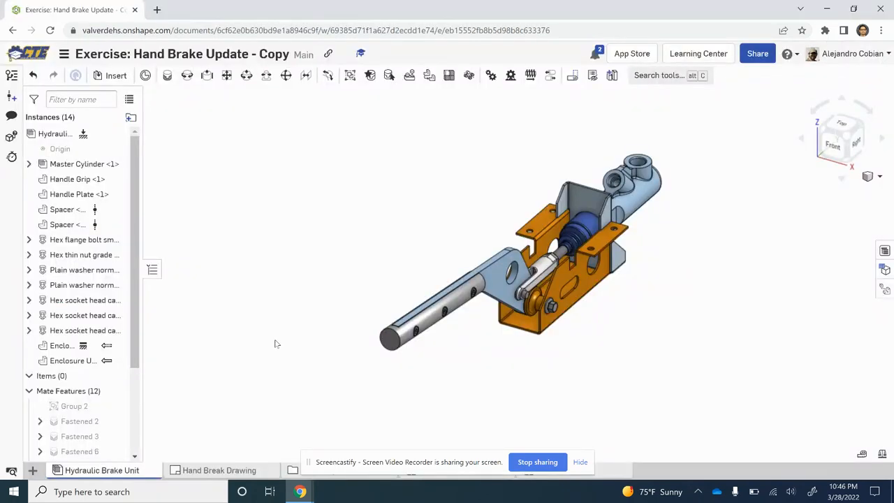
pyautogui.click(217, 472)
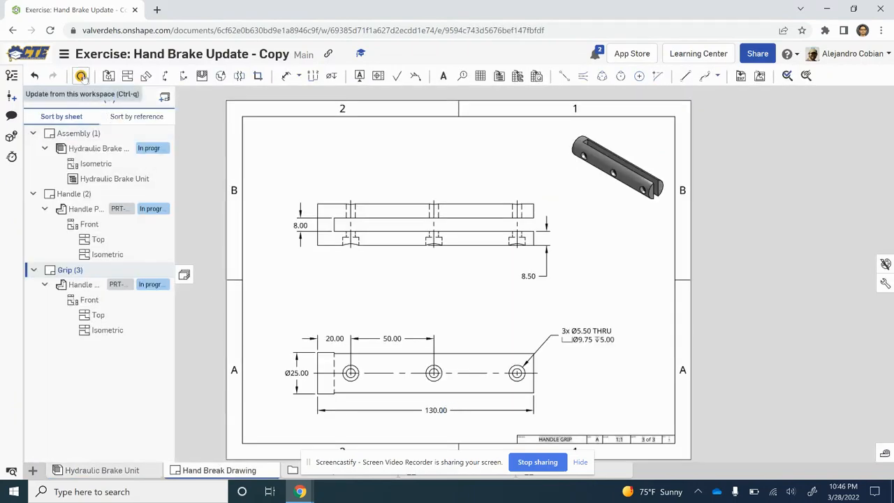
# Step: Recheck Step 8, open the drawing's Assembly sheet, and update the drawing from the workspace
pyautogui.hotkey('alt', 'Tab')
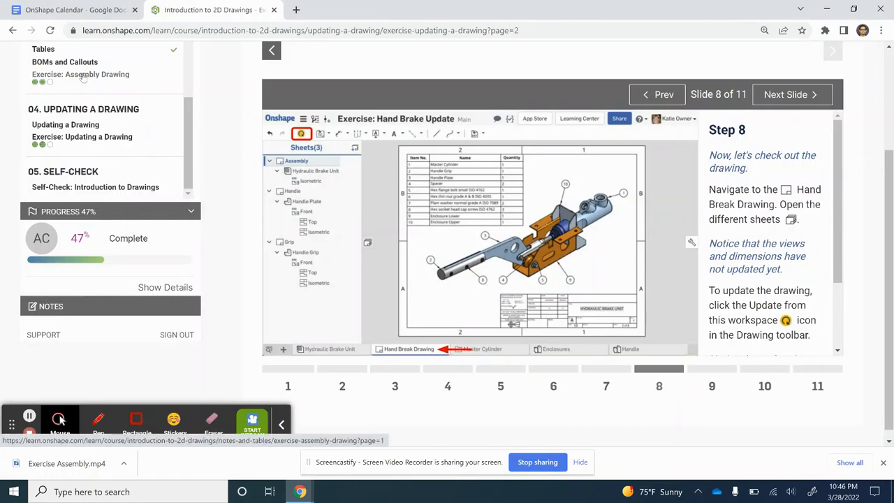
pyautogui.hotkey('alt', 'Tab')
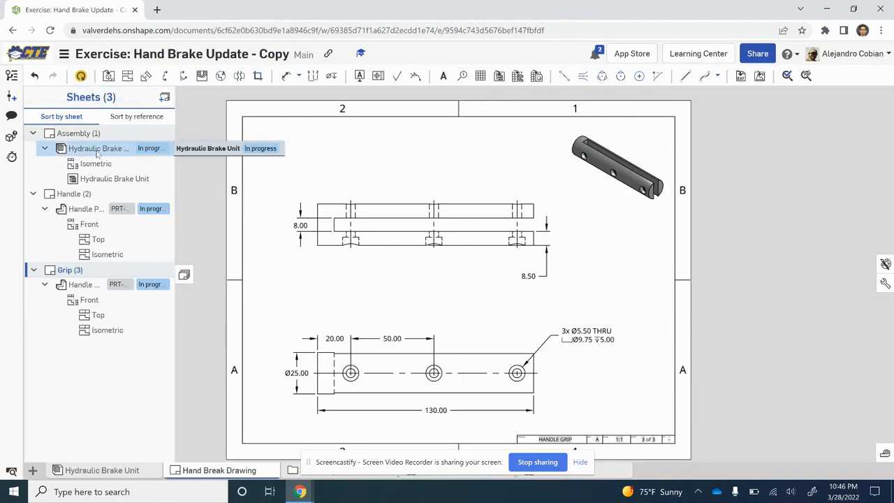
pyautogui.click(101, 135)
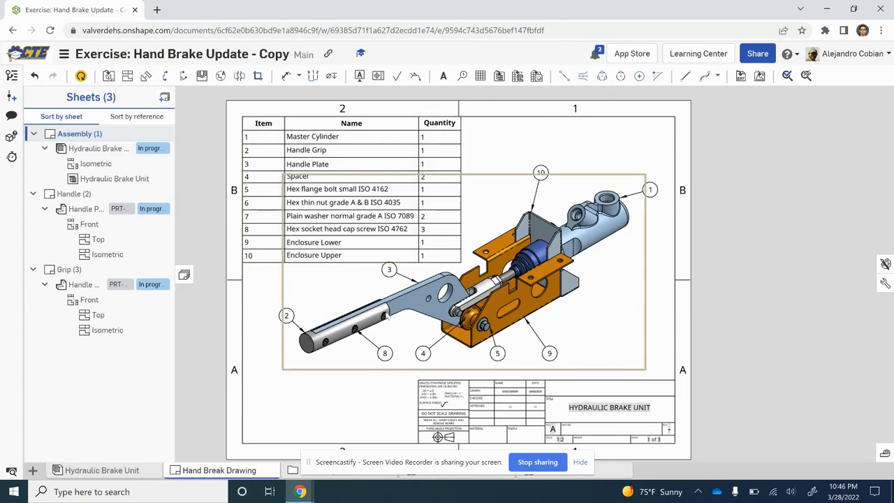
pyautogui.click(81, 76)
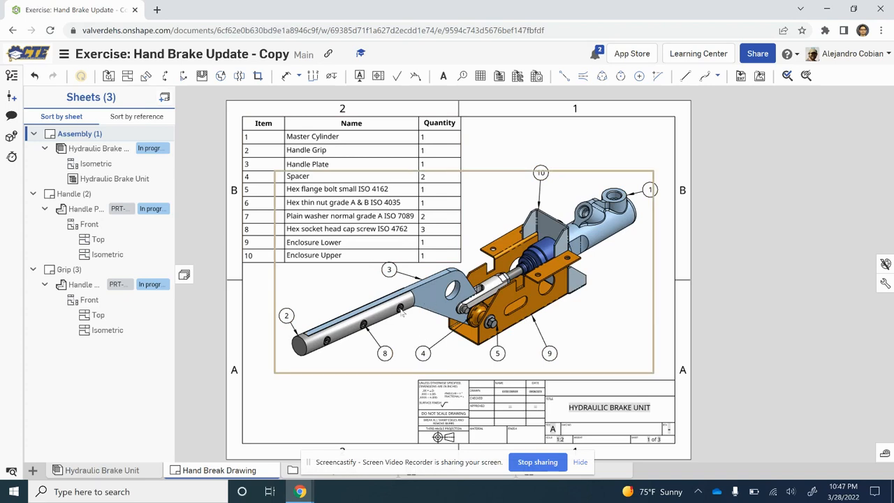
# Step: Review the updated views and dimensions on the Handle and Grip sheets, and return to the Assembly sheet
pyautogui.click(82, 196)
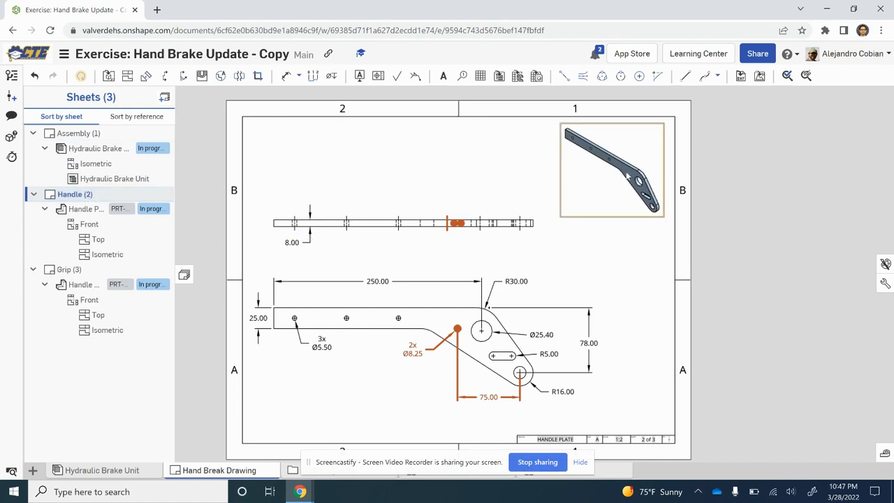
pyautogui.click(147, 265)
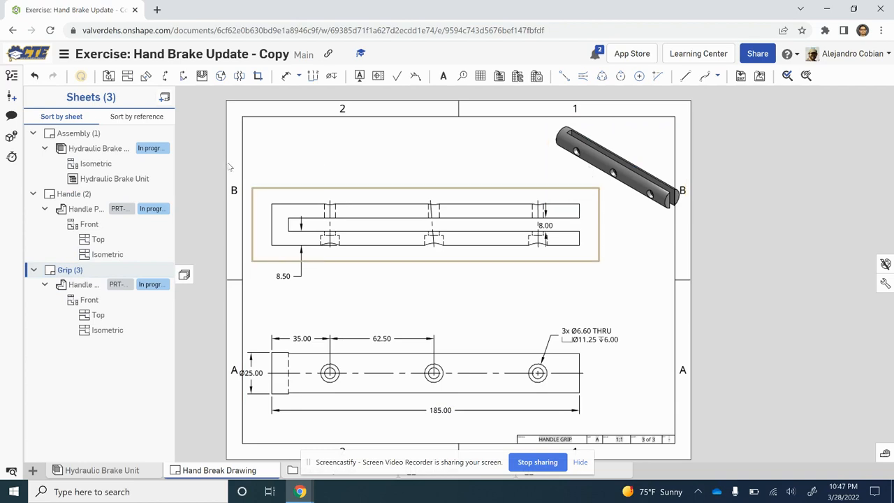
pyautogui.click(100, 134)
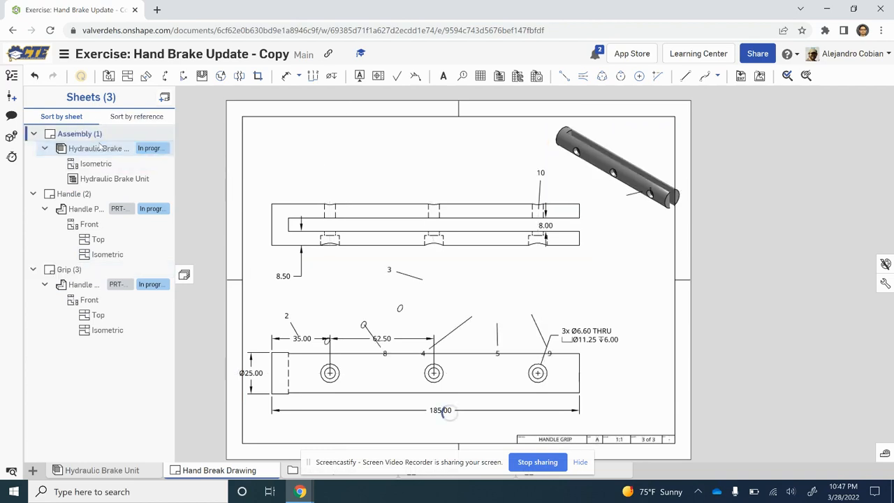
# Step: Following Step 9, delete the dangling 75.00 dimension, 2x Ø8.25 callout, centerline and centermark from the Handle sheet
pyautogui.hotkey('alt', 'Tab')
pyautogui.click(718, 371)
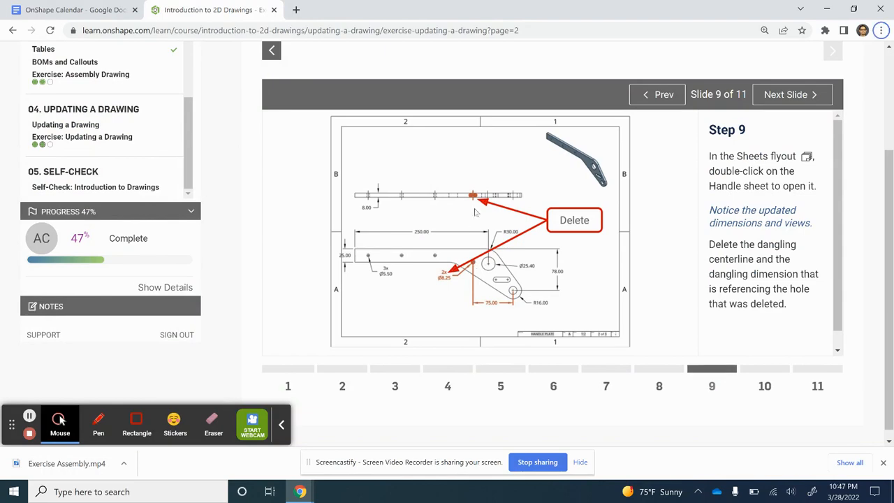
pyautogui.hotkey('alt', 'Tab')
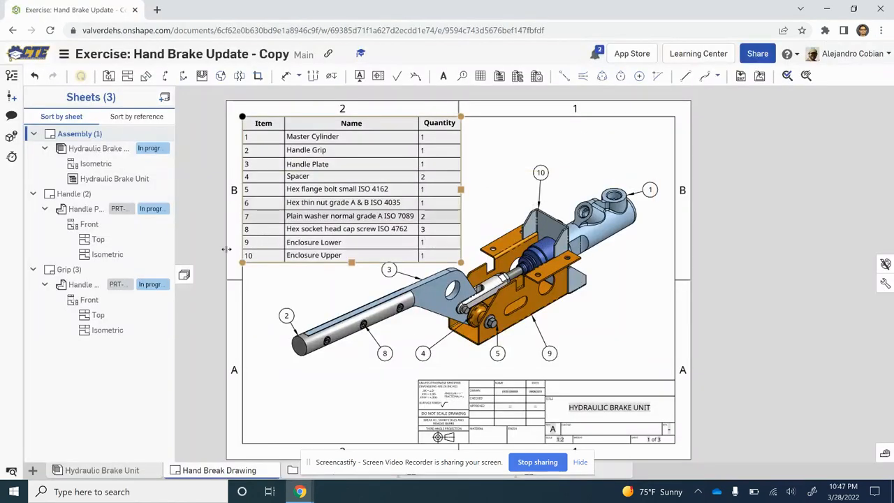
pyautogui.click(70, 270)
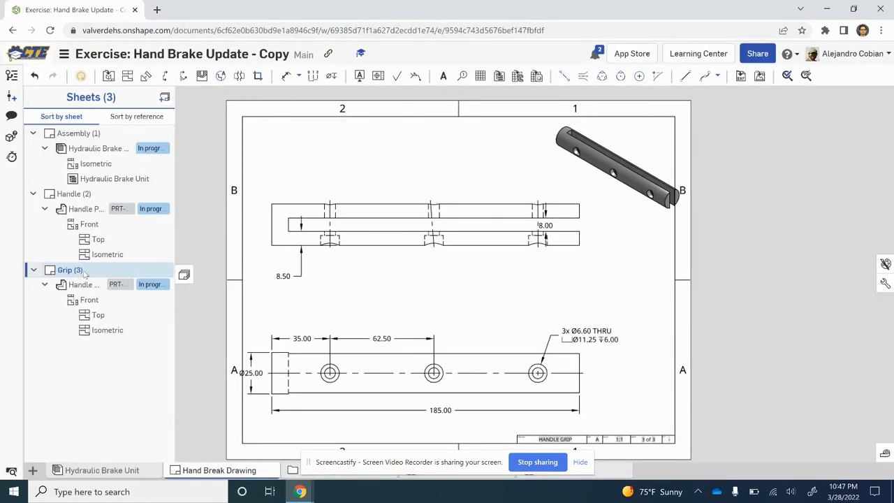
pyautogui.click(88, 197)
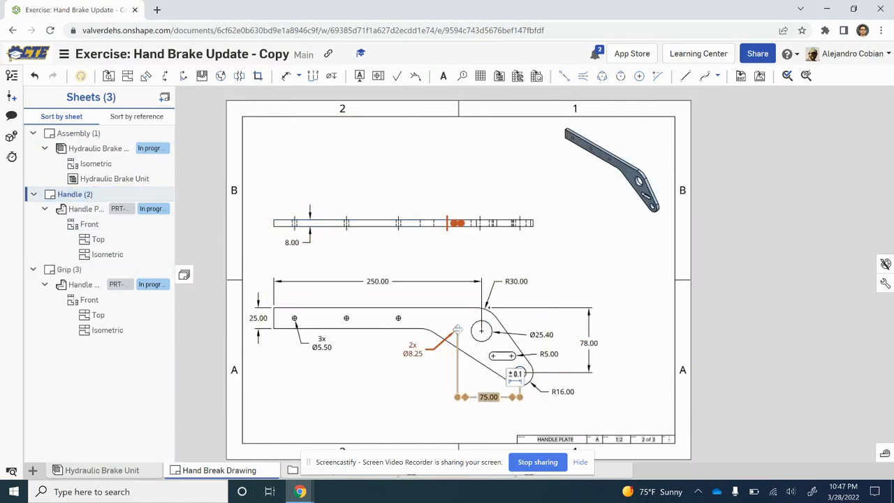
pyautogui.press('Delete')
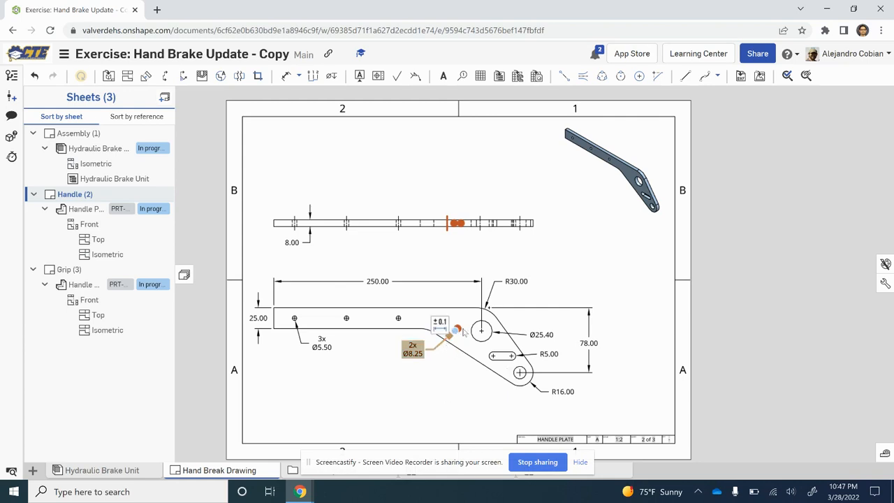
pyautogui.press('Delete')
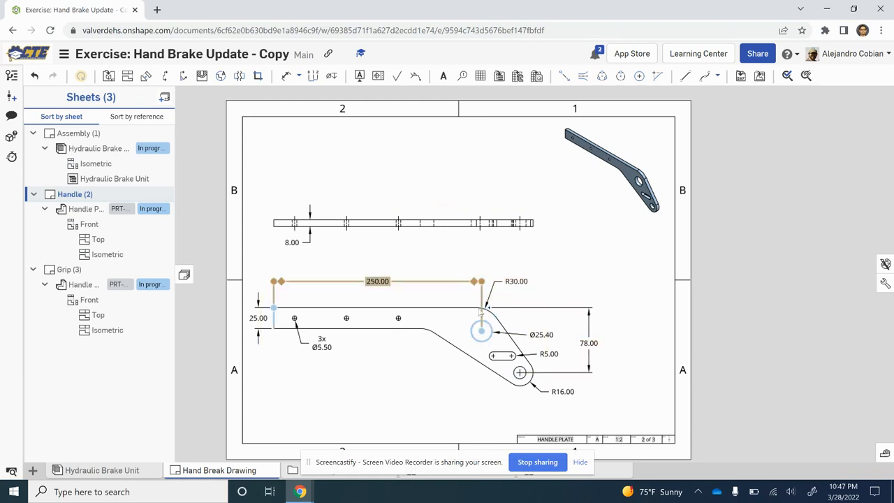
# Step: Read Step 10 on reattaching the 75 mm dimension, and compare it with the Step 9 deletion instructions
pyautogui.hotkey('alt', 'Tab')
pyautogui.click(766, 369)
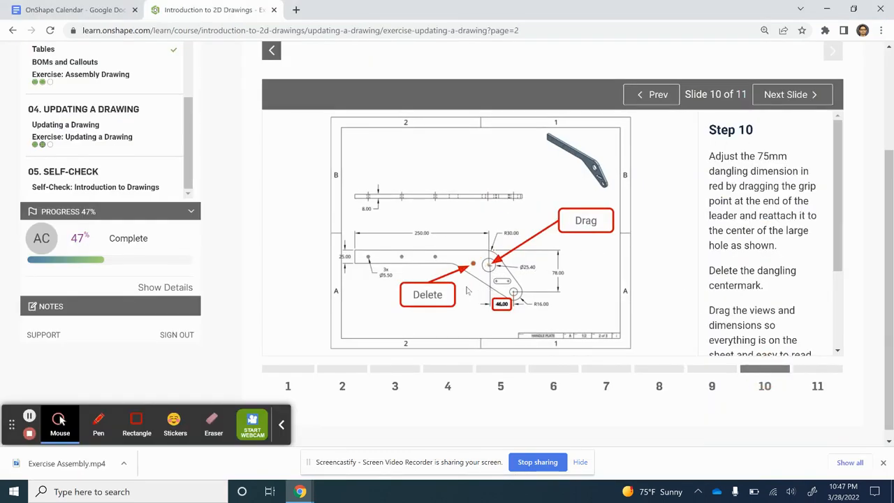
pyautogui.click(710, 368)
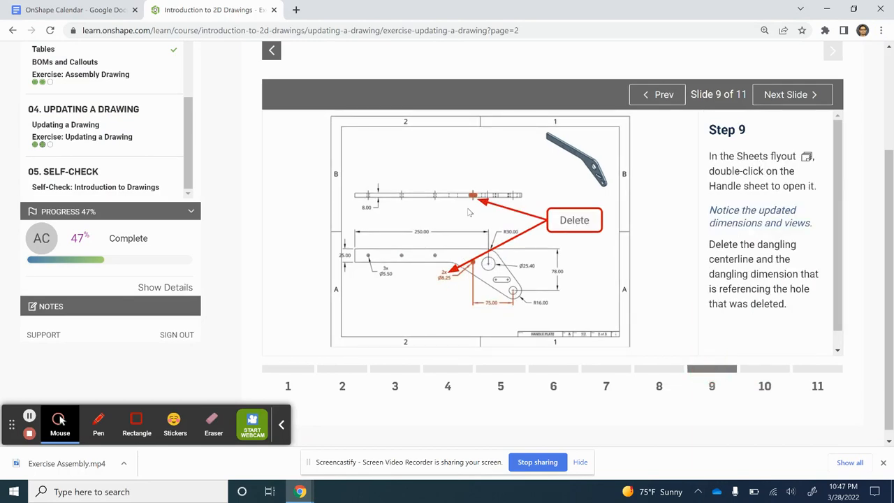
# Step: Following Step 10, dimension the horizontal distance between the large Ø25.40 hole and the small end hole, placing it below the Handle's front view
pyautogui.click(763, 368)
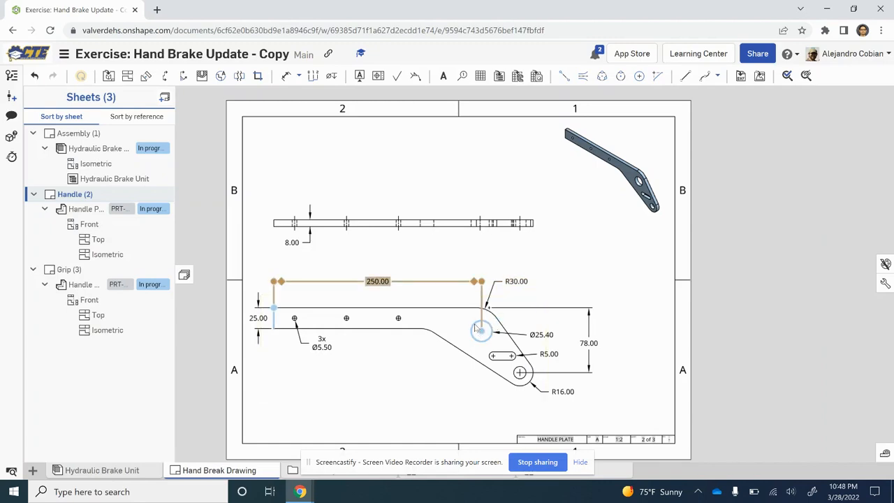
pyautogui.click(284, 77)
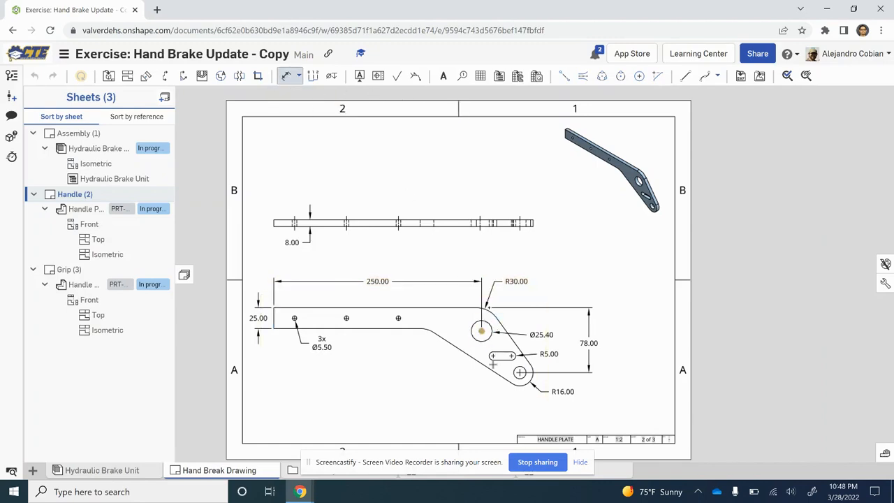
pyautogui.scroll(5, 492, 364)
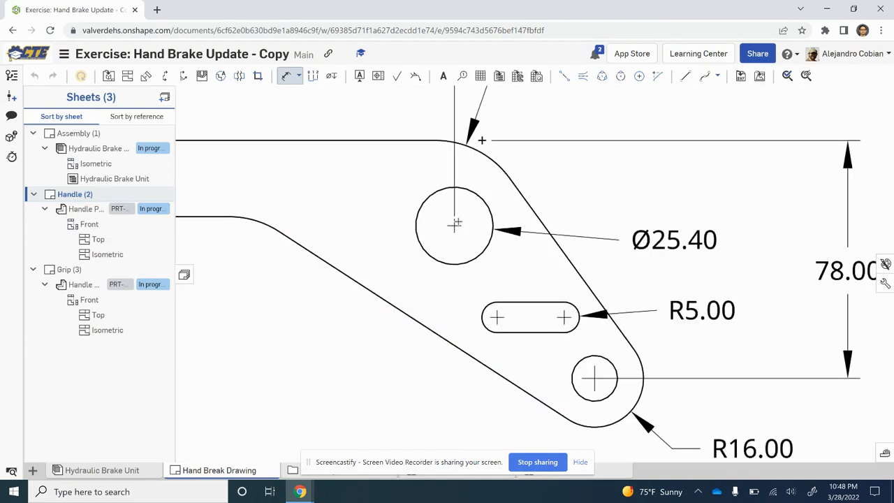
pyautogui.scroll(-3, 469, 241)
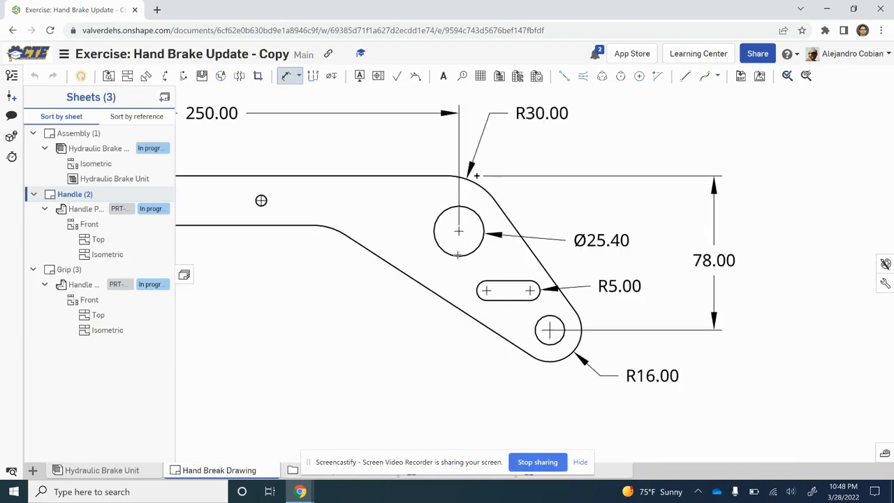
pyautogui.click(456, 255)
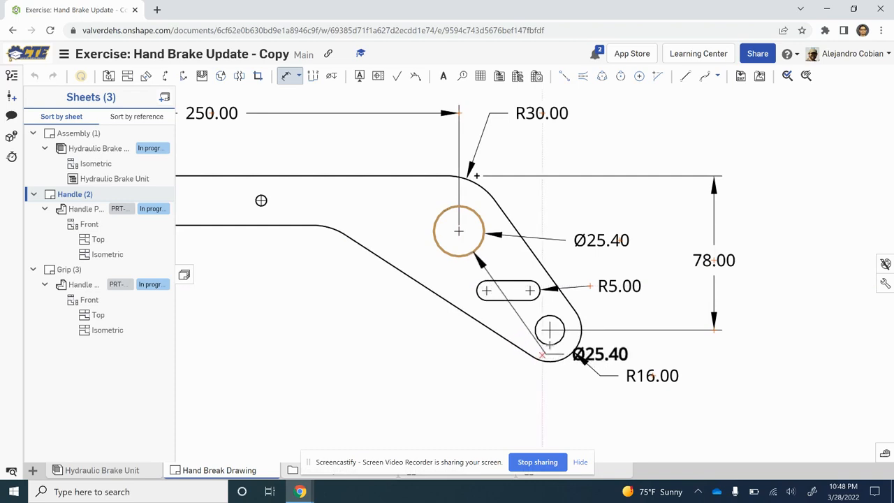
pyautogui.click(562, 341)
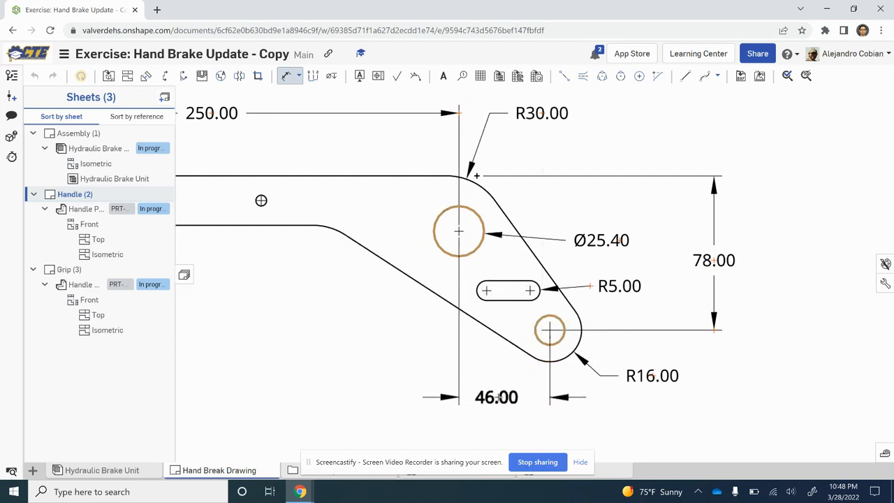
pyautogui.click(504, 397)
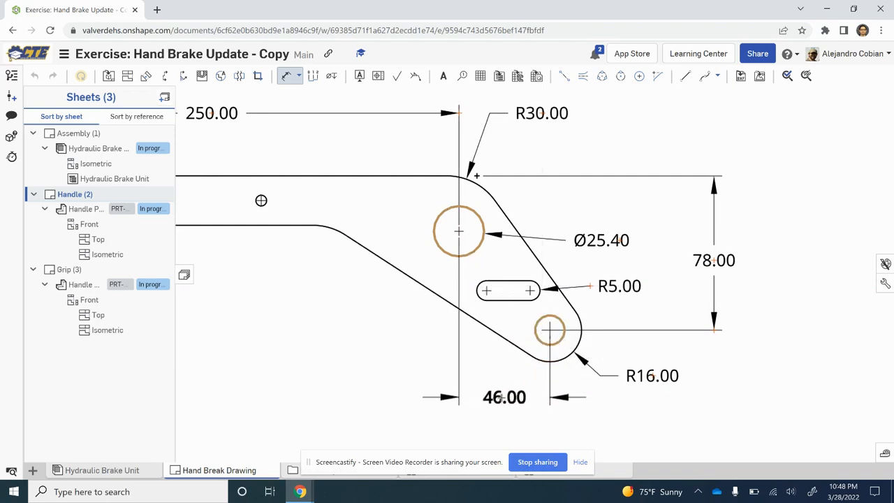
pyautogui.moveTo(502, 397); pyautogui.dragTo(503, 403)
pyautogui.click(500, 402)
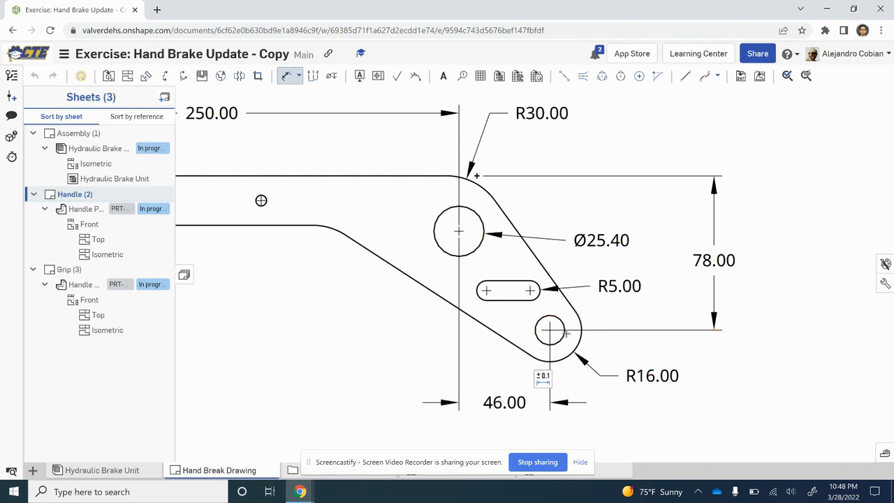
pyautogui.press('f')
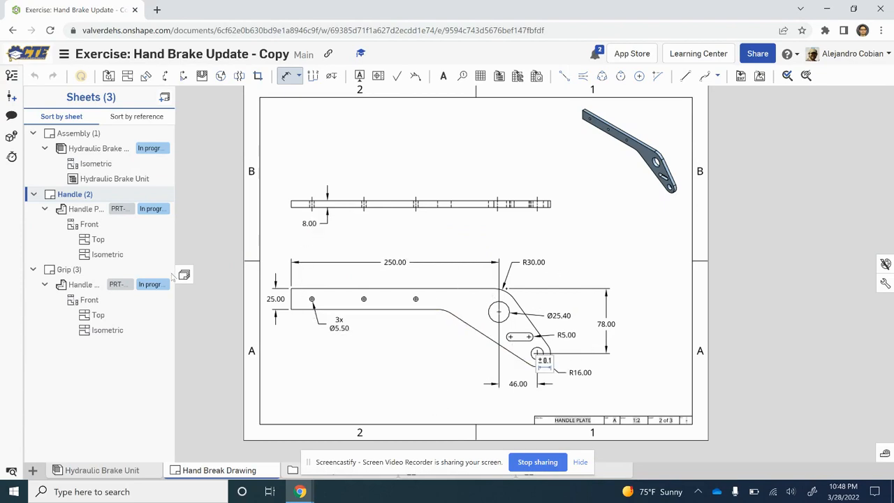
# Step: On the Grip sheet, move the front view up and right, place the 8.00 slot dimension outside the part's right end, and compare with Step 11
pyautogui.click(81, 274)
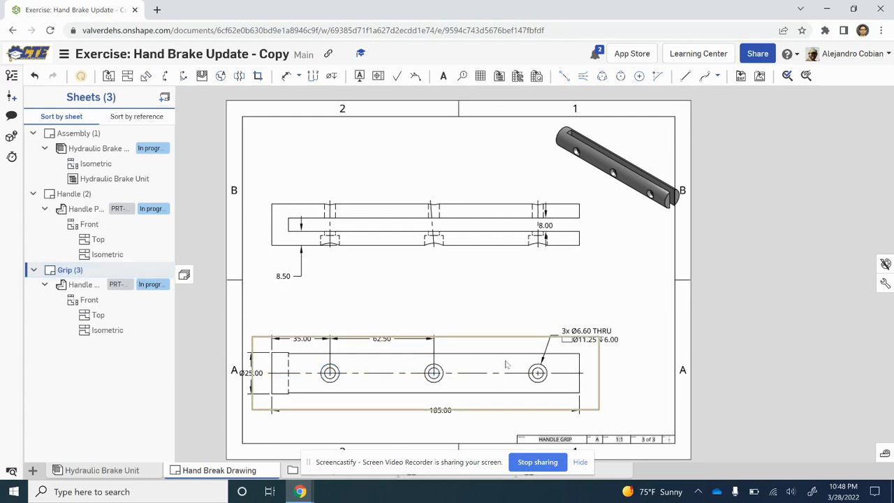
pyautogui.moveTo(507, 364); pyautogui.dragTo(528, 330)
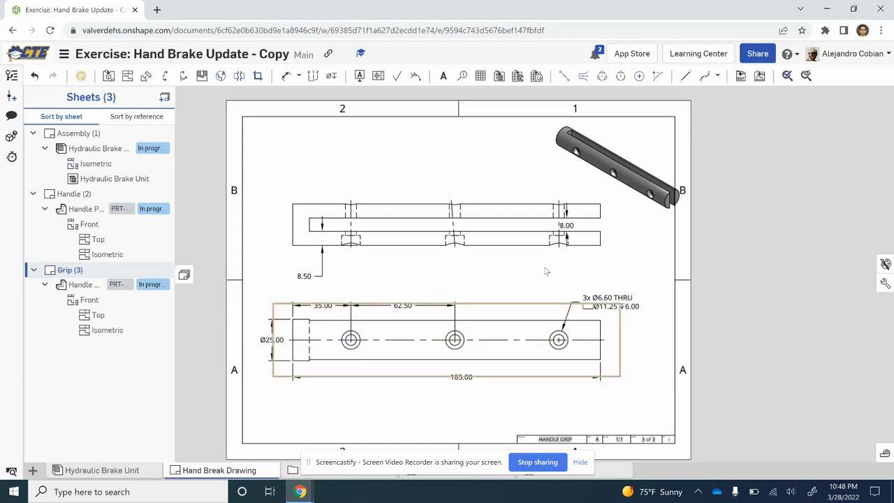
pyautogui.moveTo(566, 226); pyautogui.dragTo(619, 225)
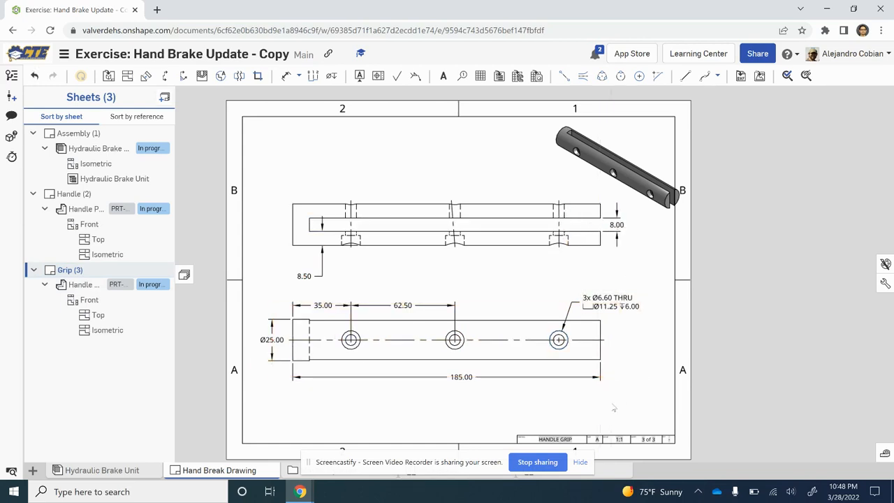
pyautogui.hotkey('alt', 'Tab')
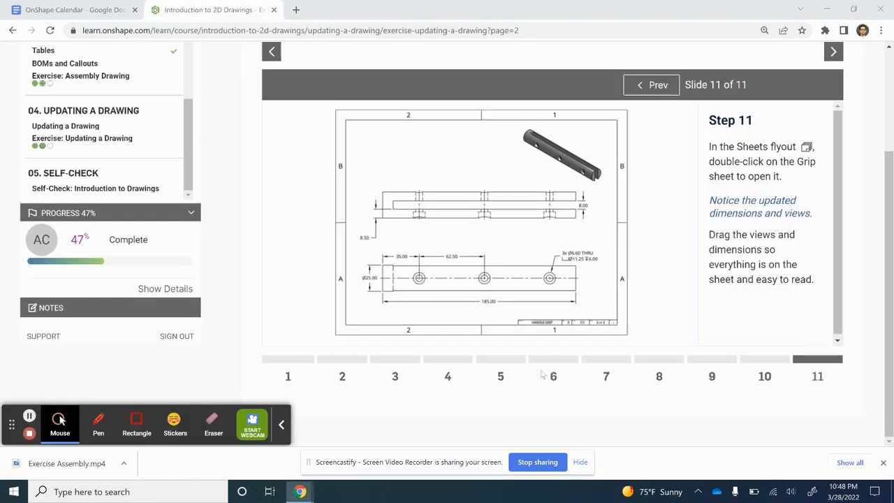